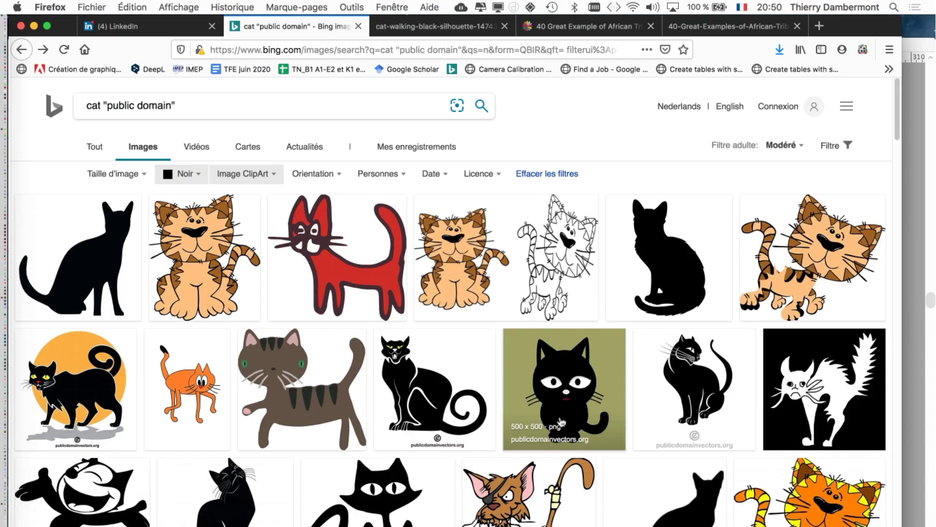
# - Browse the cat image results and open the walking black cat silhouette from publicdomainpictures.net as a standalone image
pyautogui.scroll(-10, 555, 420)
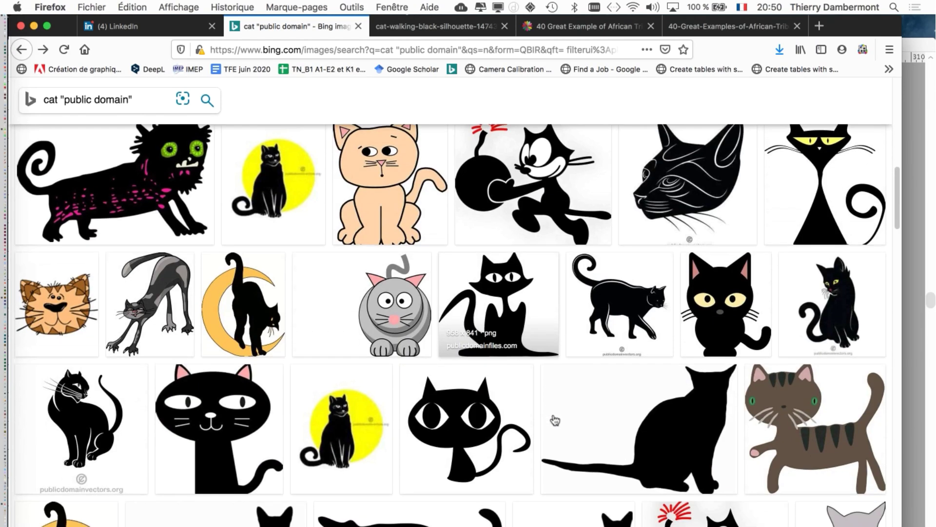
pyautogui.scroll(-15, 555, 420)
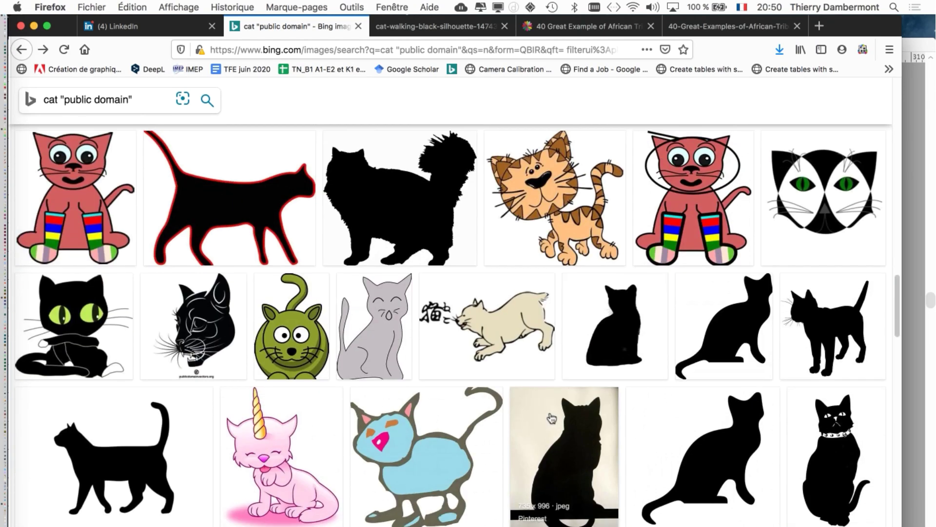
pyautogui.scroll(-10, 551, 418)
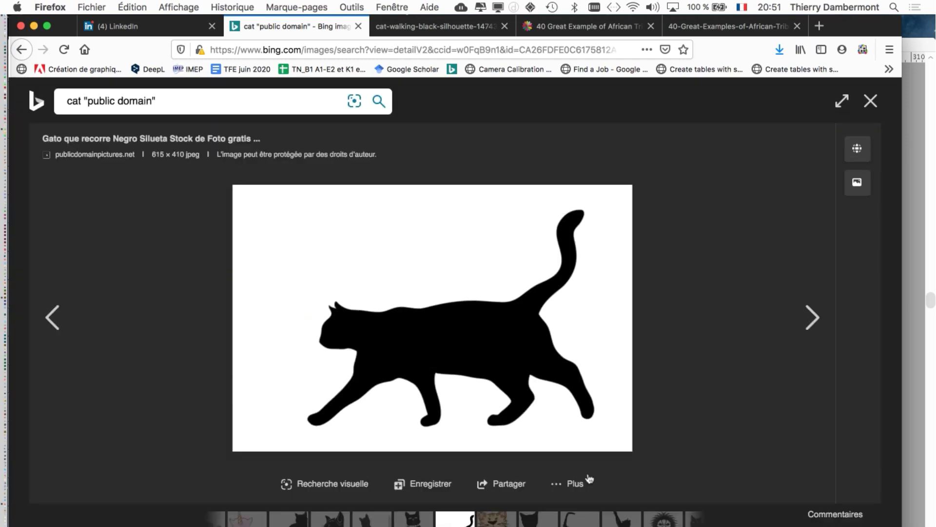
pyautogui.click(580, 488)
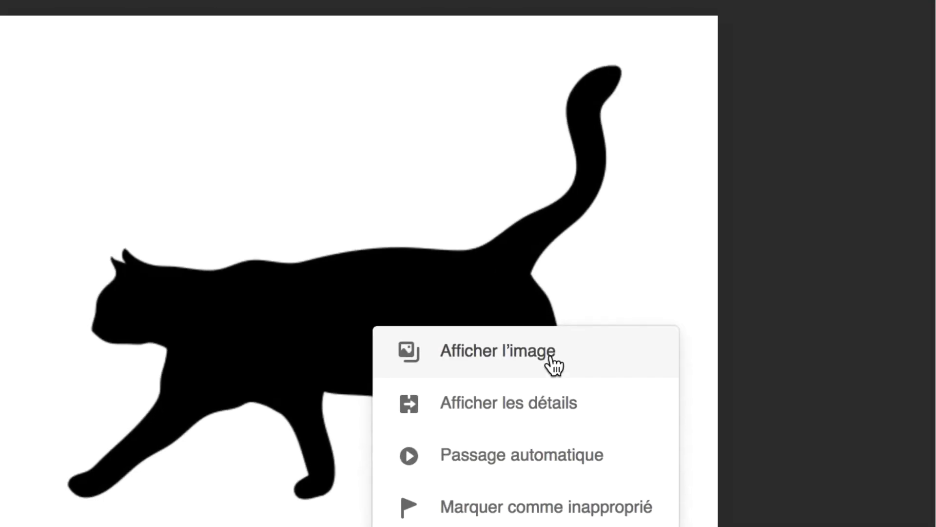
pyautogui.click(556, 362)
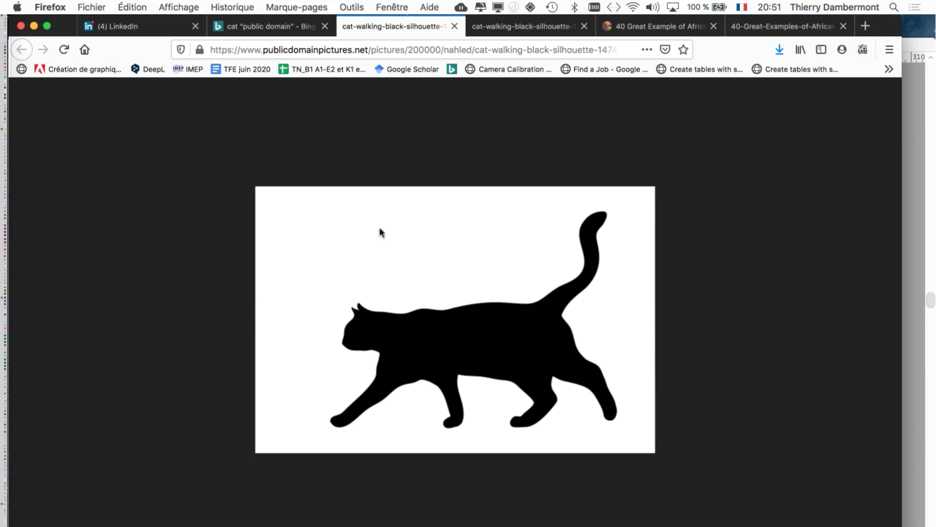
# - Copy the walking cat silhouette image and switch to Illustrator
pyautogui.click(132, 7)
pyautogui.click(169, 69)
pyautogui.press('super+Tab')
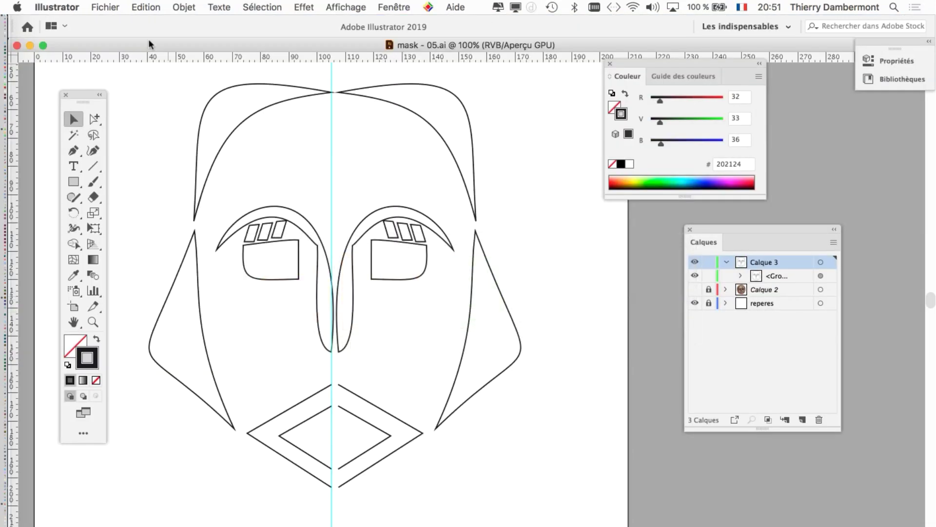
# - Create a new print document from the A4 preset, 210 x 297 mm portrait, with the RGB colour mode (Couleur RVB)
pyautogui.click(105, 6)
pyautogui.click(68, 25)
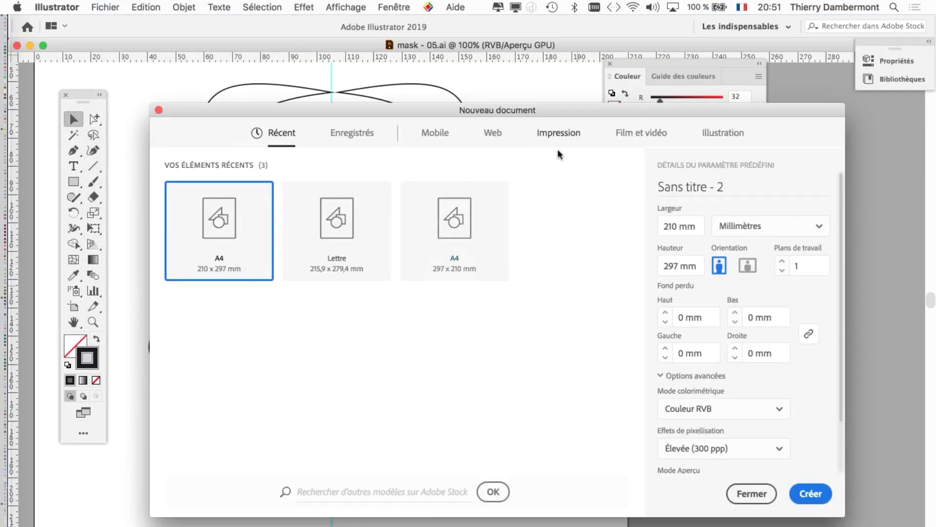
pyautogui.click(559, 134)
pyautogui.click(714, 410)
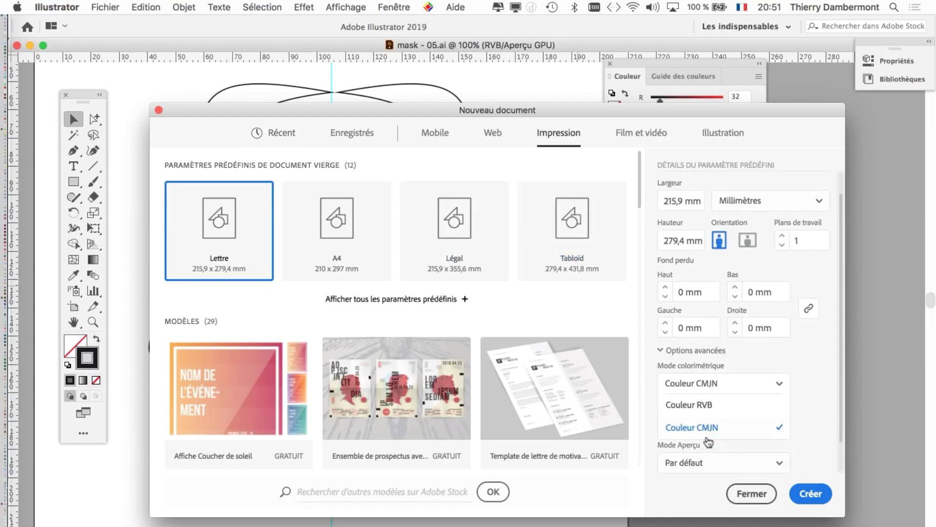
pyautogui.scroll(-1, 708, 441)
pyautogui.click(703, 372)
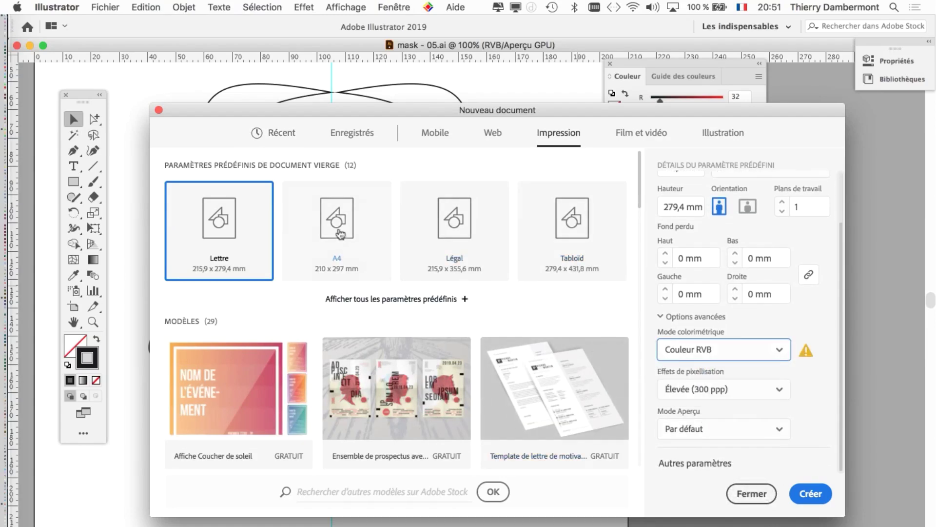
pyautogui.click(340, 234)
pyautogui.click(724, 412)
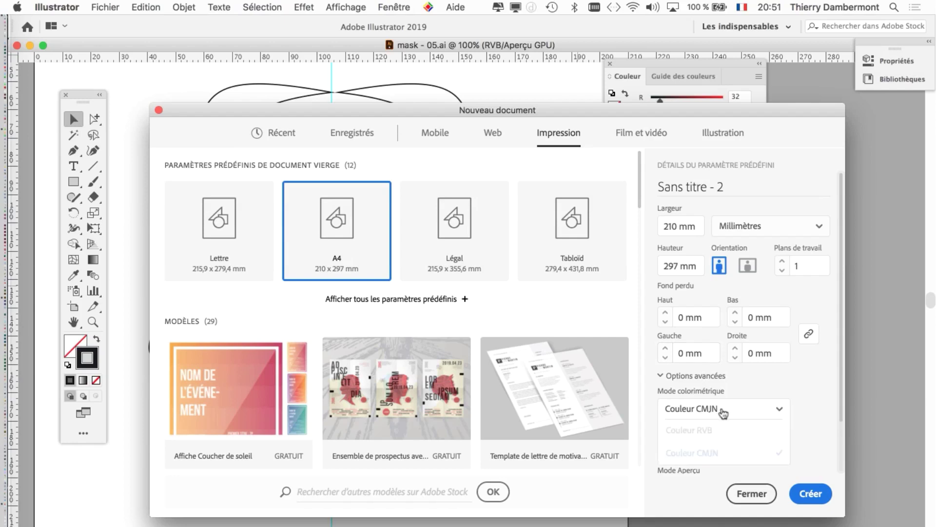
pyautogui.scroll(-2, 723, 414)
pyautogui.click(721, 376)
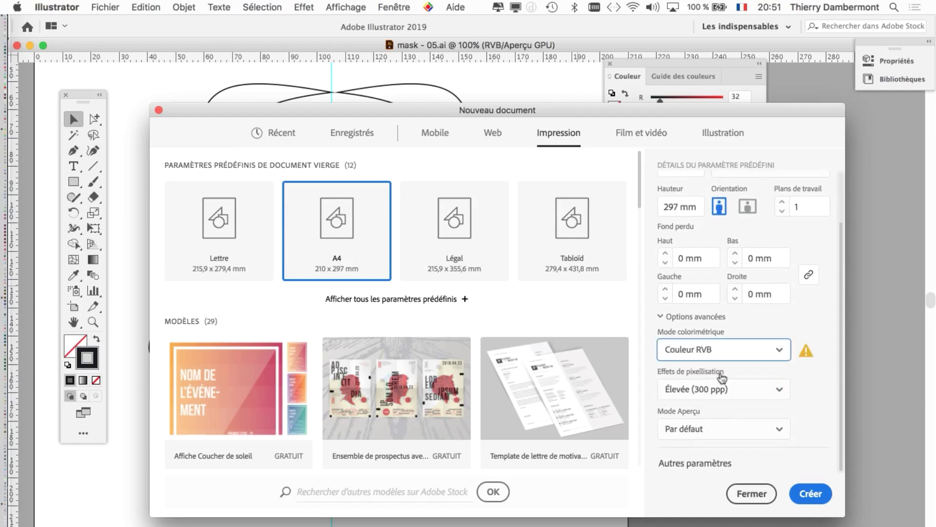
pyautogui.click(810, 494)
# - Paste the cat image with the preselected colour profile option and move it so its left edge meets the artboard's left edge
pyautogui.moveTo(439, 251); pyautogui.dragTo(349, 238)
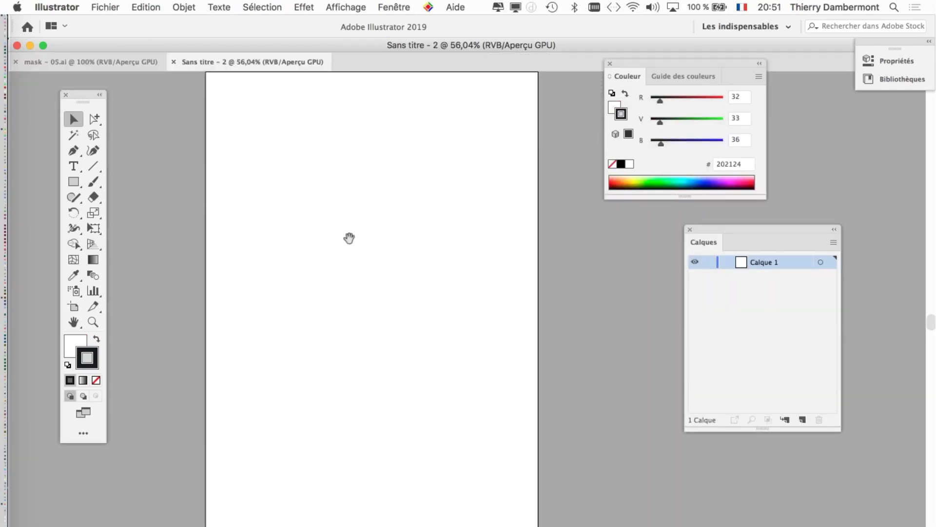
pyautogui.click(146, 7)
pyautogui.click(176, 81)
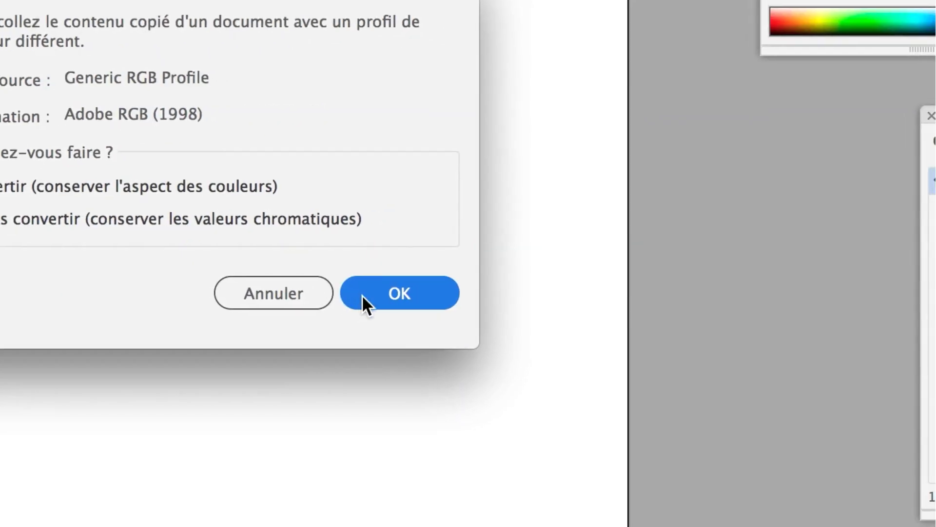
pyautogui.click(364, 295)
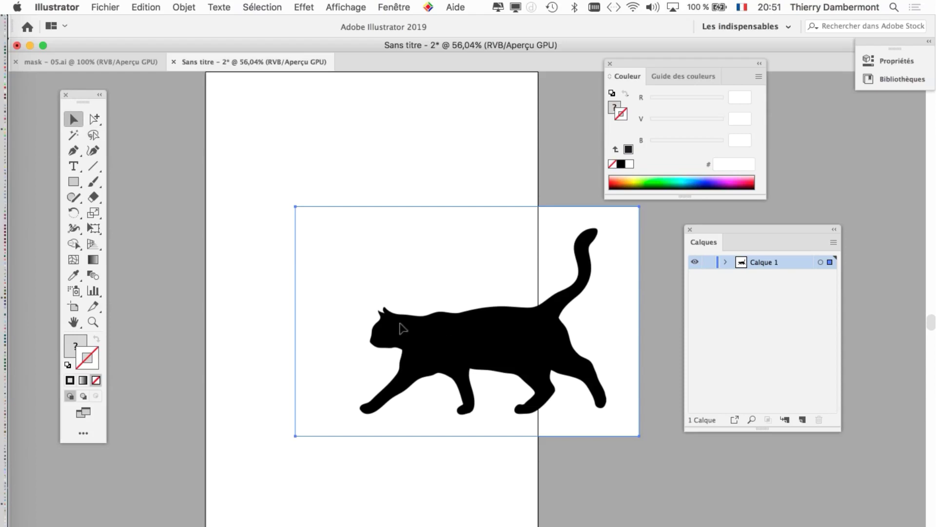
pyautogui.moveTo(399, 324); pyautogui.dragTo(310, 291)
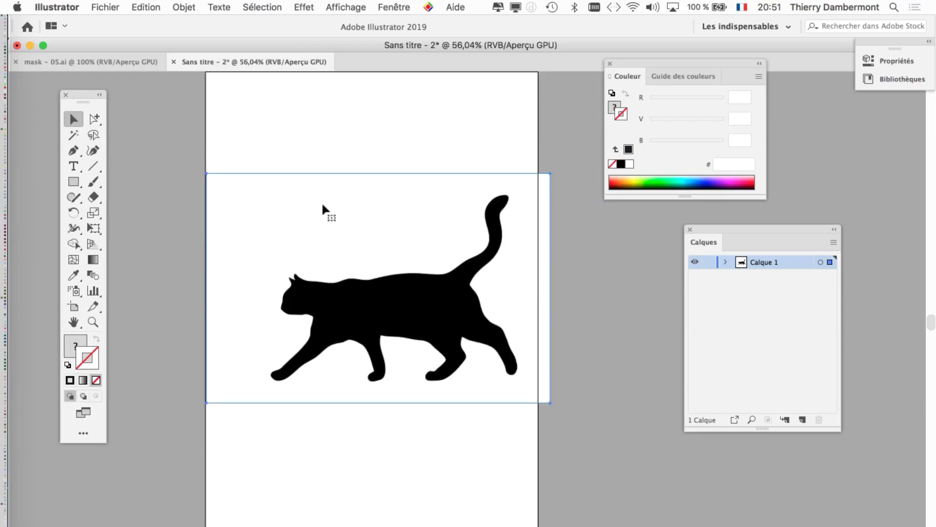
# - Check the pasted image's background against the transparency grid and hide the grid again
pyautogui.click(343, 7)
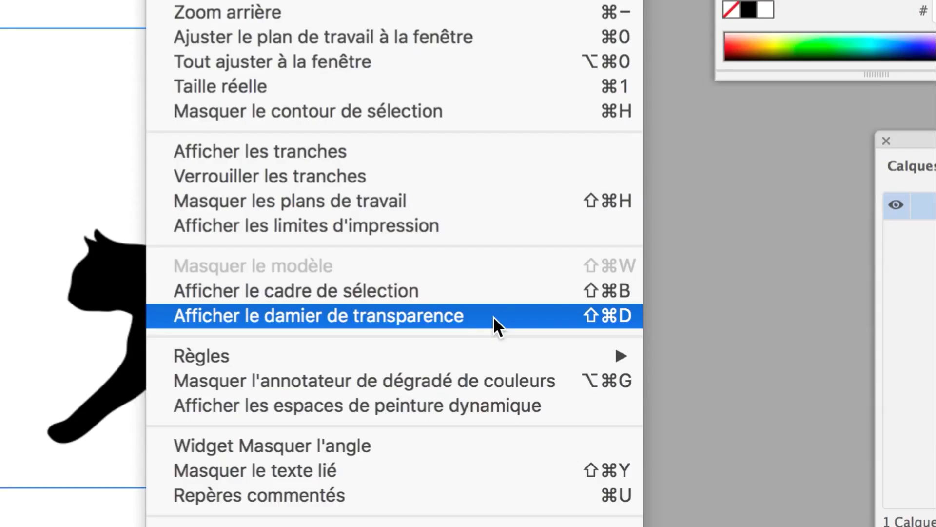
pyautogui.click(493, 317)
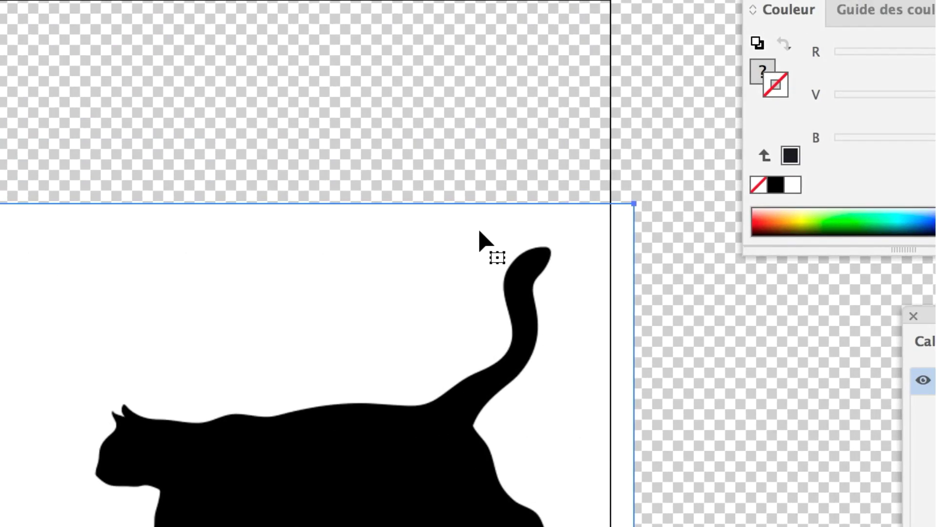
pyautogui.click(391, 10)
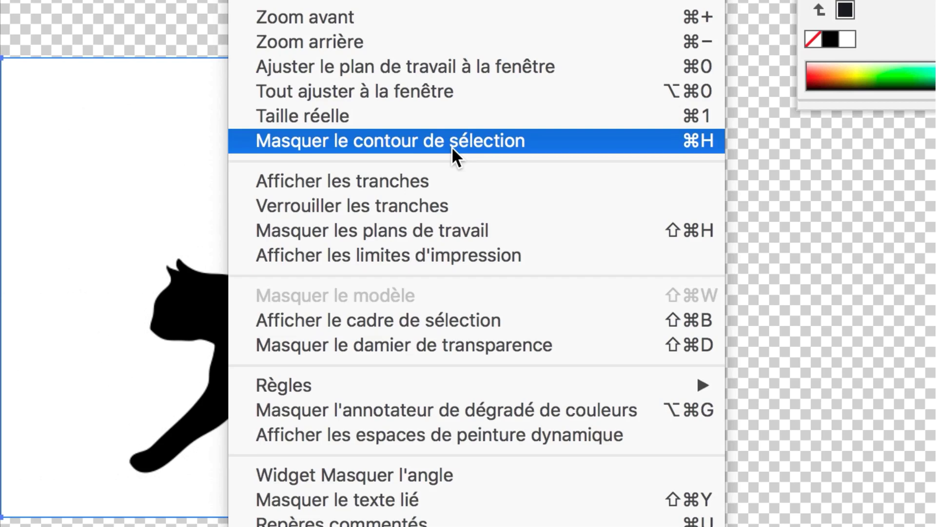
pyautogui.click(452, 141)
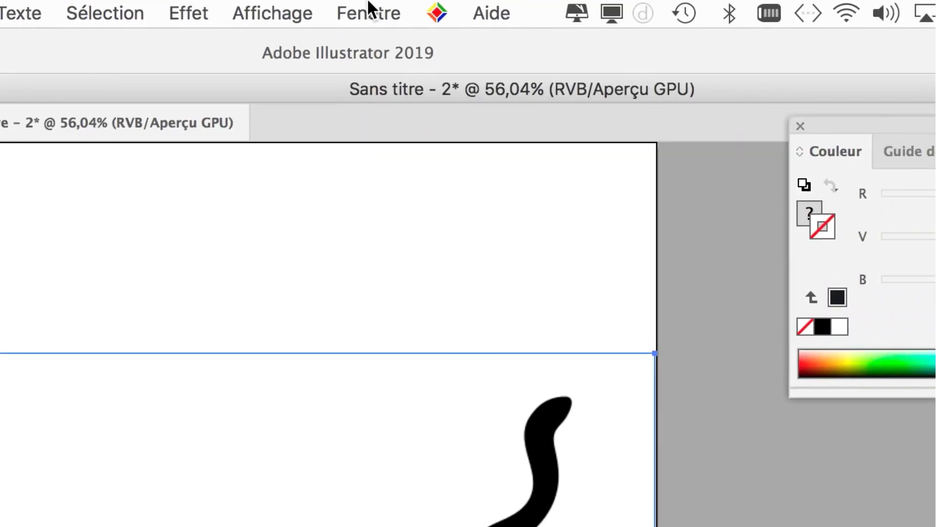
# - Open Image Trace (Vectorisation de l'image) for the cat and preview the default black and white trace
pyautogui.click(369, 3)
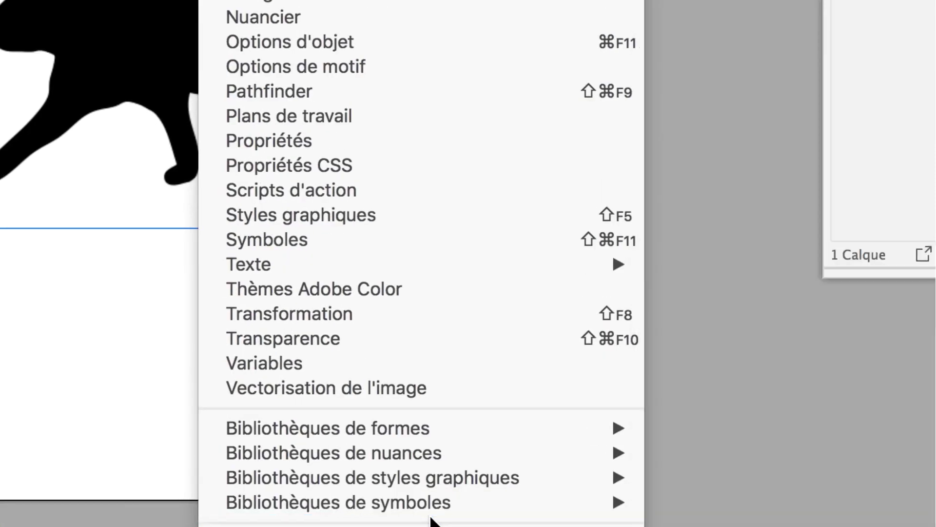
pyautogui.click(517, 391)
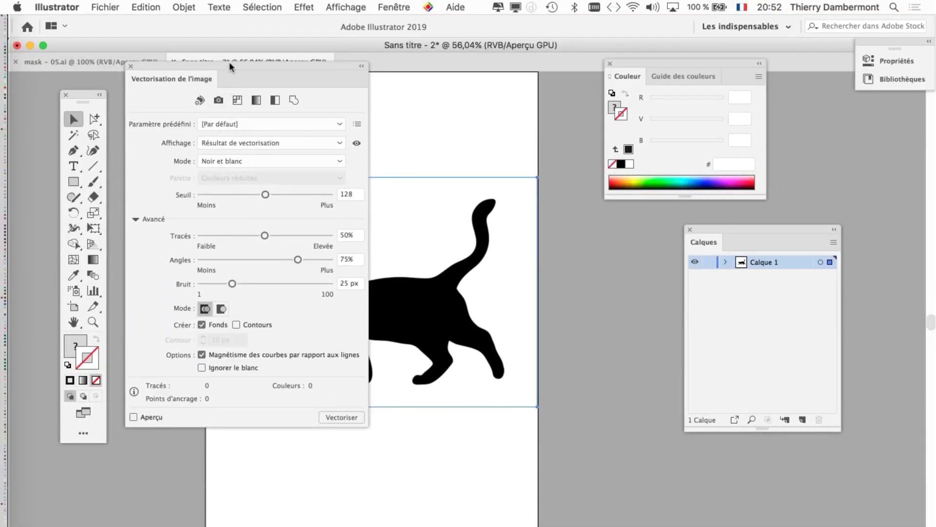
pyautogui.moveTo(229, 62); pyautogui.dragTo(606, 24)
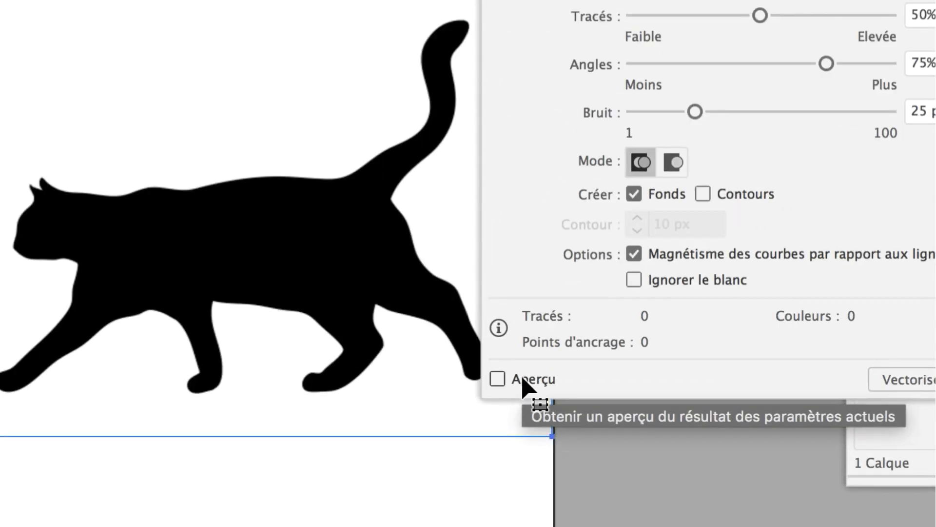
pyautogui.click(521, 379)
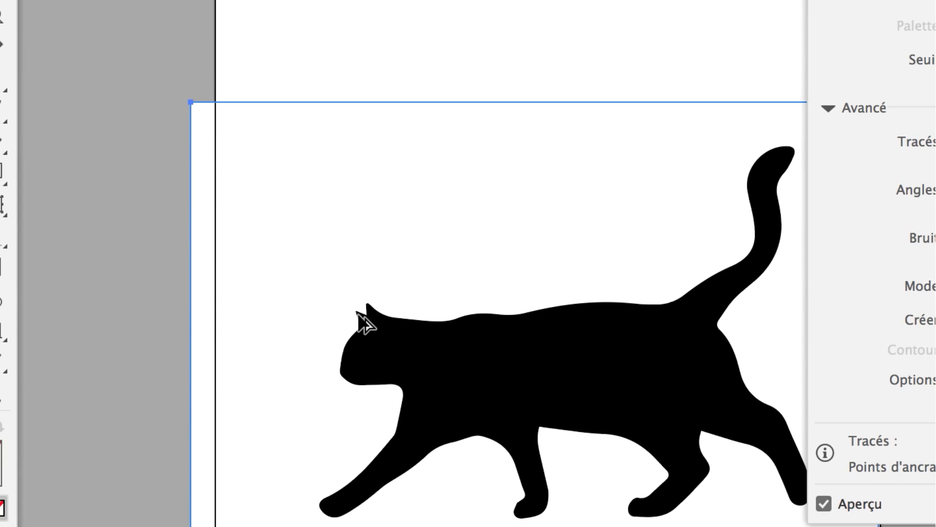
# - Examine the traced cat's ears up close, comparing the tracing result with the source image
pyautogui.scroll(10, 358, 314)
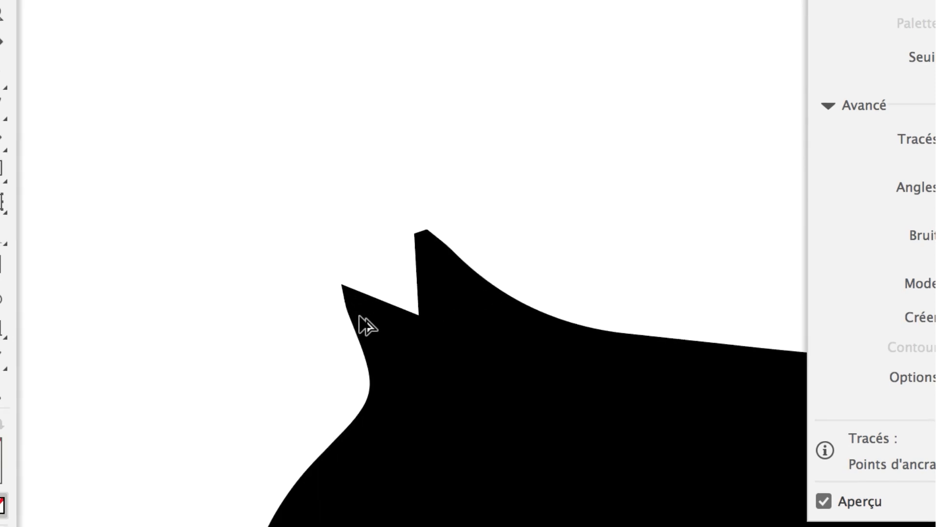
pyautogui.scroll(1, 414, 204)
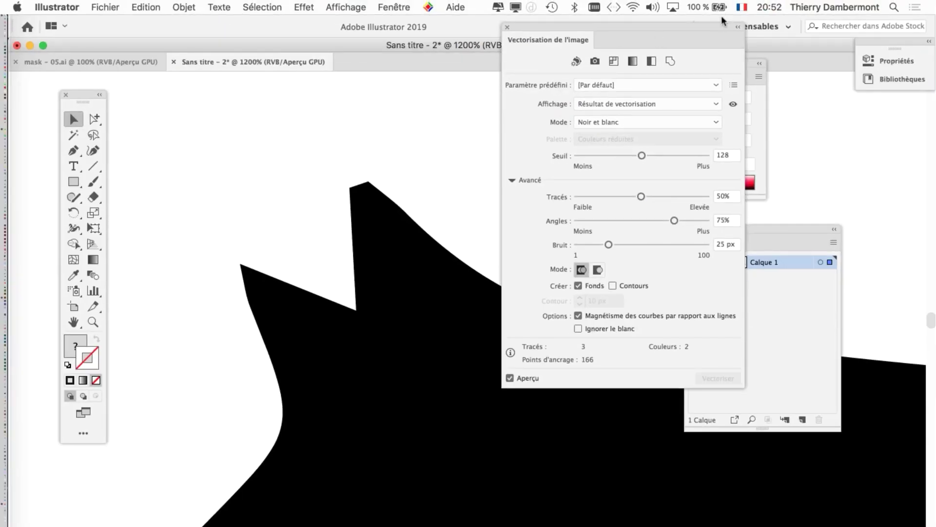
pyautogui.moveTo(717, 27); pyautogui.dragTo(194, 81)
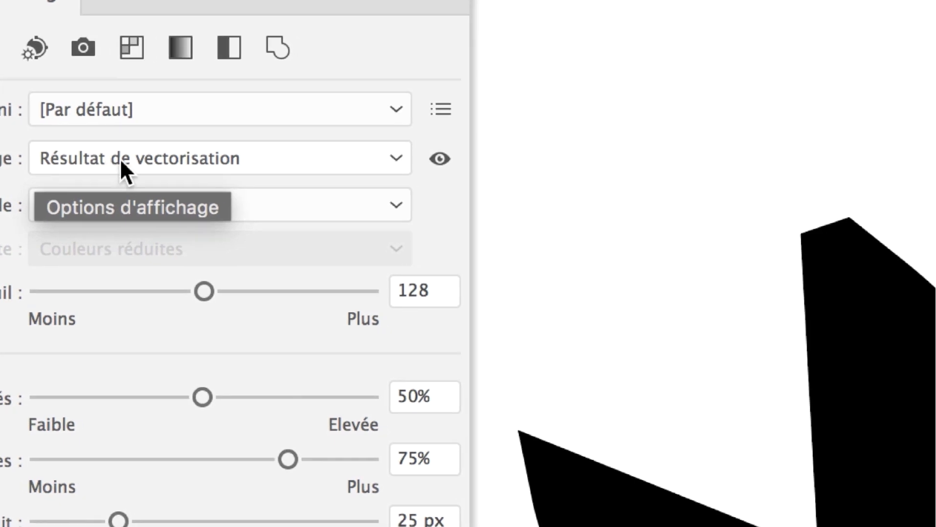
pyautogui.click(433, 160)
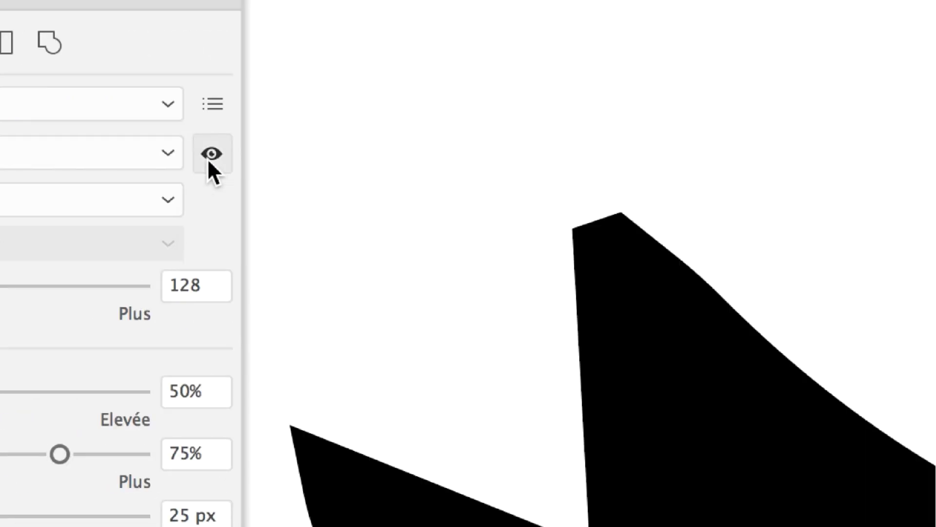
pyautogui.click(210, 157)
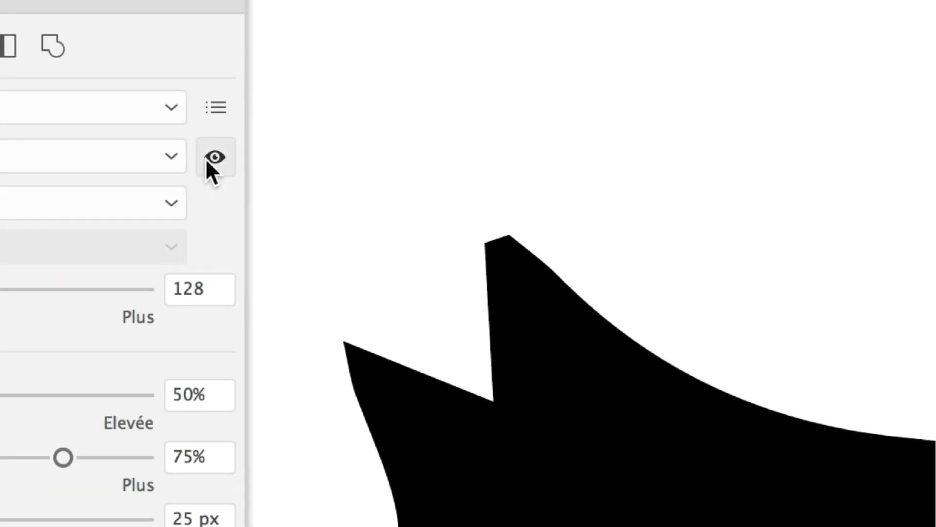
pyautogui.click(118, 110)
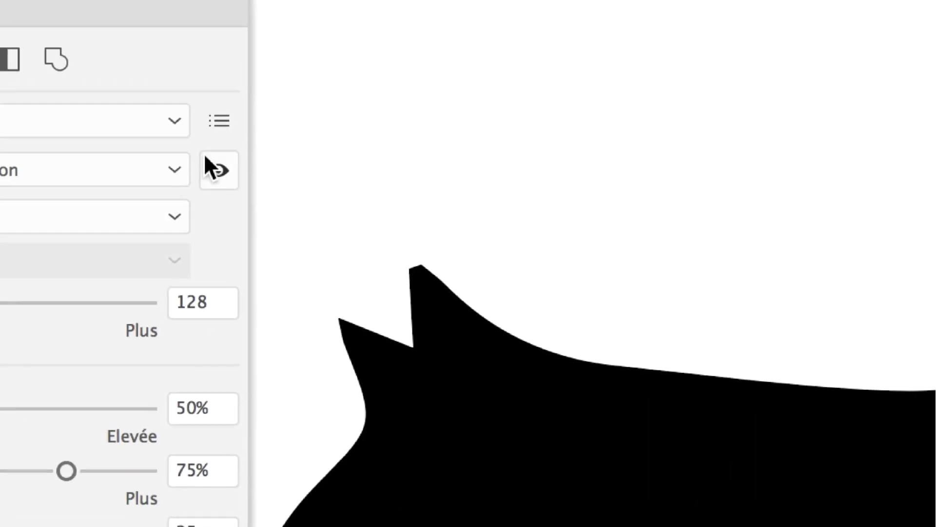
pyautogui.click(207, 160)
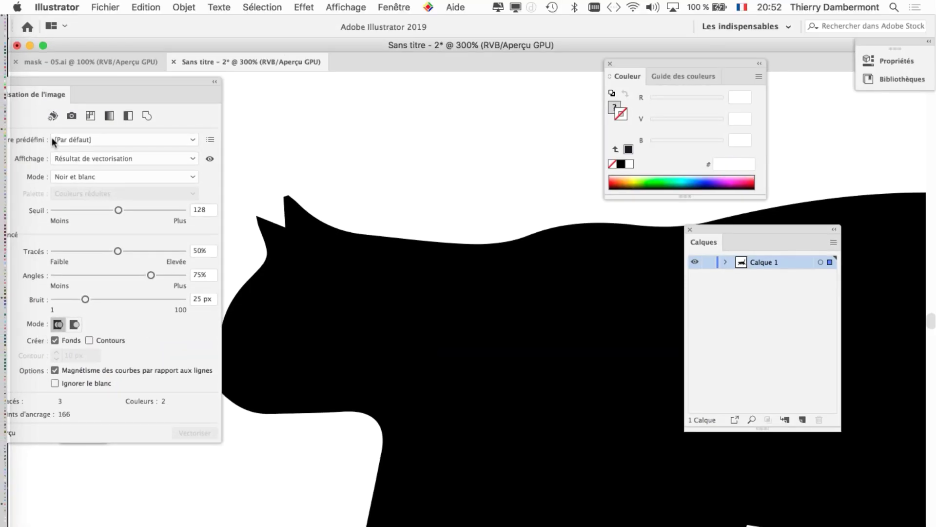
# - Show the transparency grid around the traced cat and collapse the advanced Image Trace settings
pyautogui.moveTo(92, 81); pyautogui.dragTo(575, 92)
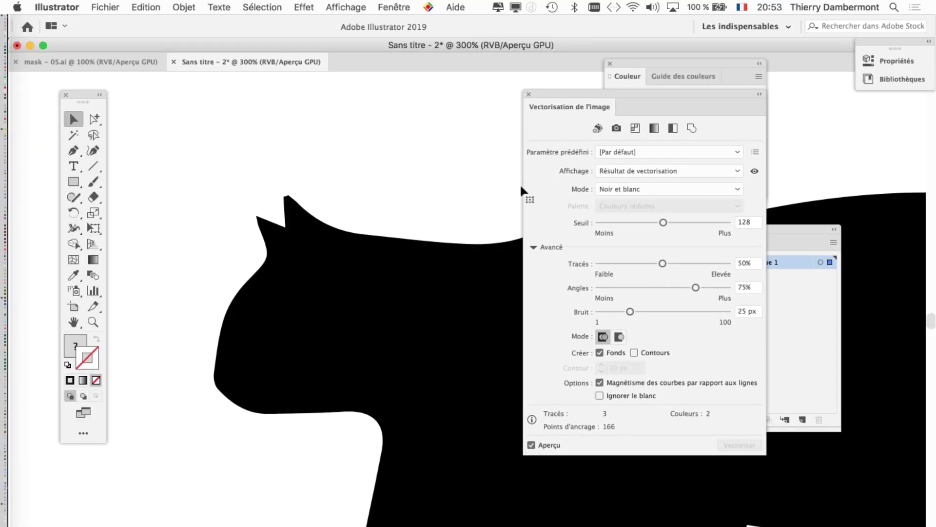
pyautogui.click(347, 7)
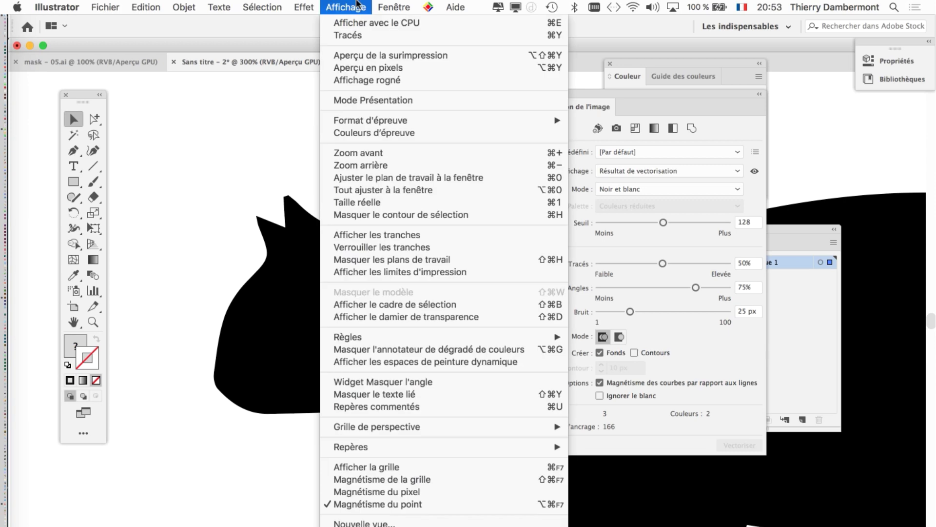
pyautogui.click(420, 322)
pyautogui.keyDown('alt'); pyautogui.keyDown('super'); pyautogui.click(419, 319); pyautogui.keyUp('super'); pyautogui.keyUp('alt')
pyautogui.keyDown('alt'); pyautogui.keyDown('super'); pyautogui.click(419, 319); pyautogui.keyUp('super'); pyautogui.keyUp('alt')
pyautogui.keyDown('alt'); pyautogui.keyDown('super'); pyautogui.click(419, 320); pyautogui.keyUp('super'); pyautogui.keyUp('alt')
pyautogui.keyDown('alt'); pyautogui.keyDown('super'); pyautogui.click(418, 319); pyautogui.keyUp('super'); pyautogui.keyUp('alt')
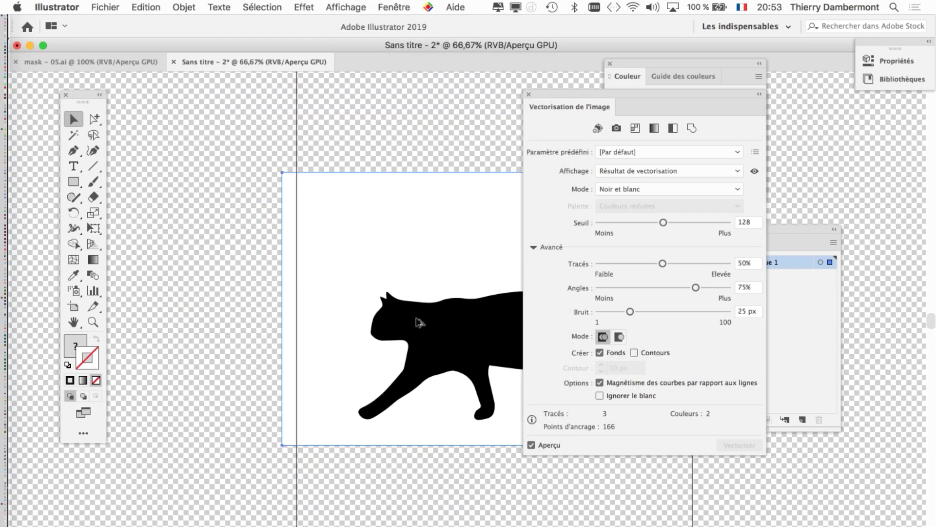
pyautogui.moveTo(419, 319); pyautogui.dragTo(269, 272)
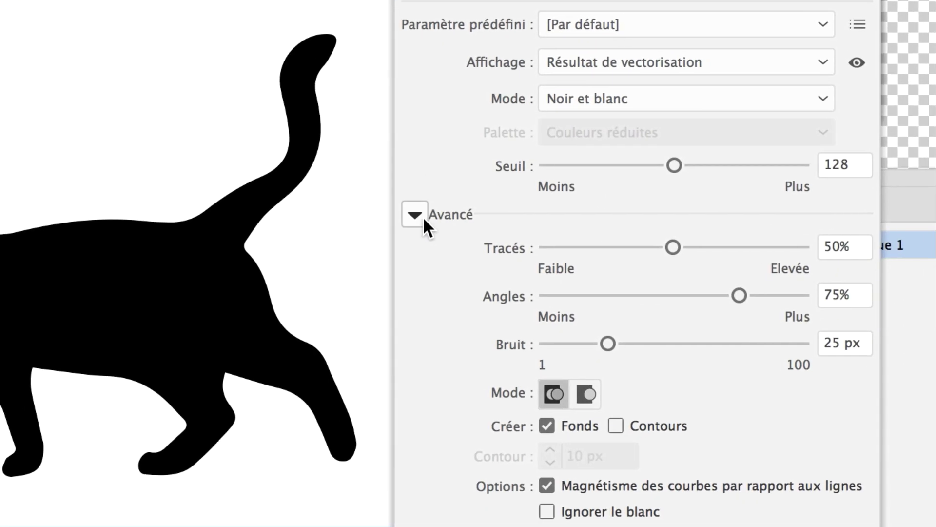
pyautogui.click(871, 338)
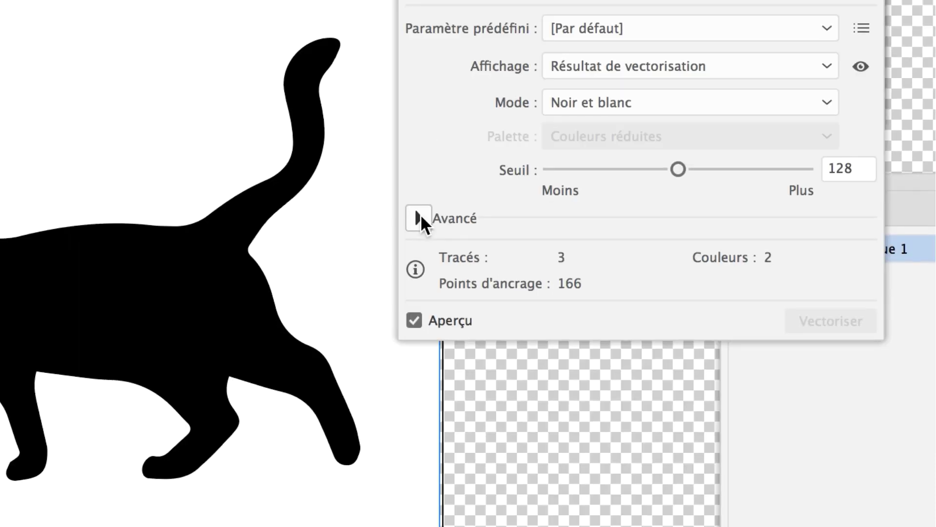
# - Expand the advanced Image Trace settings and enable ignoring white (Ignorer le blanc) for the cat trace
pyautogui.click(419, 218)
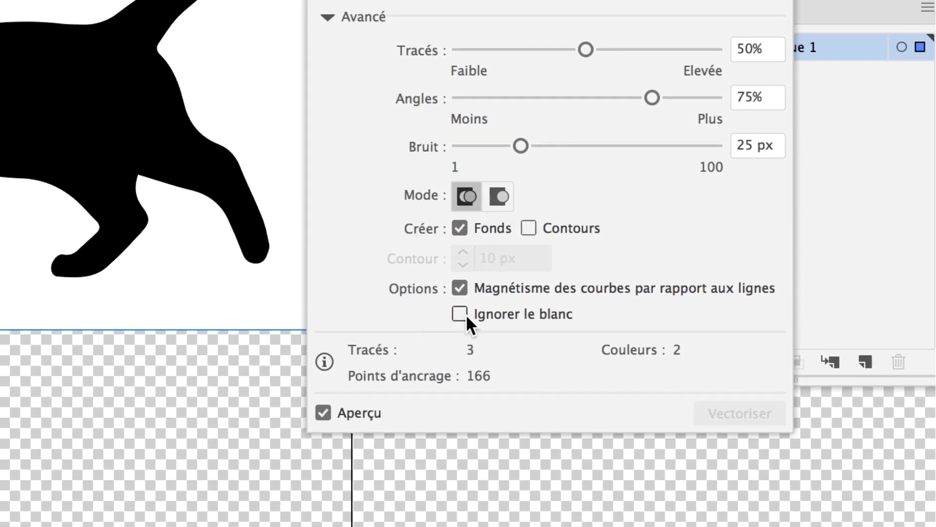
pyautogui.click(460, 313)
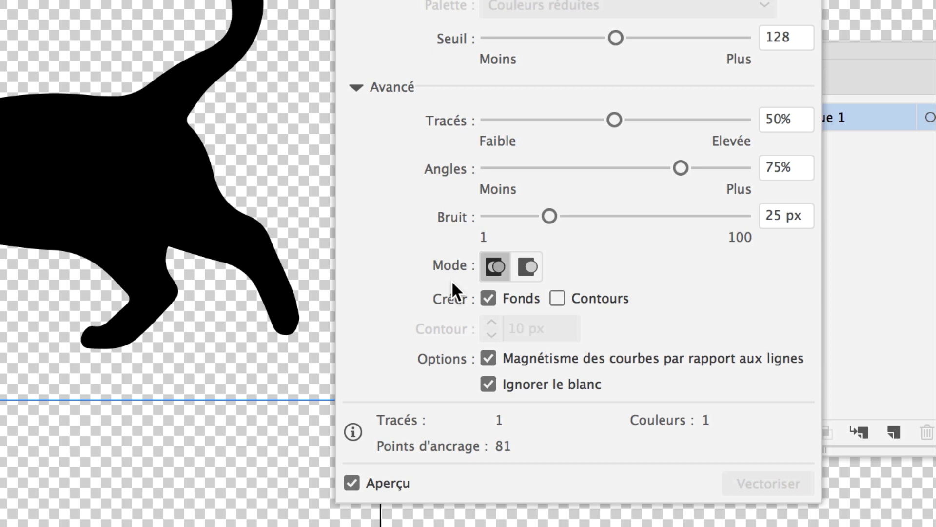
pyautogui.click(519, 384)
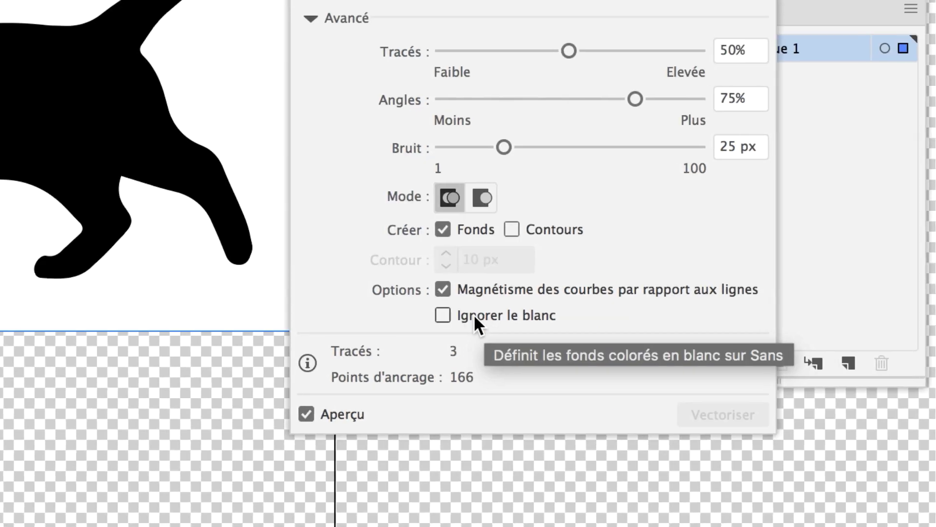
pyautogui.click(473, 315)
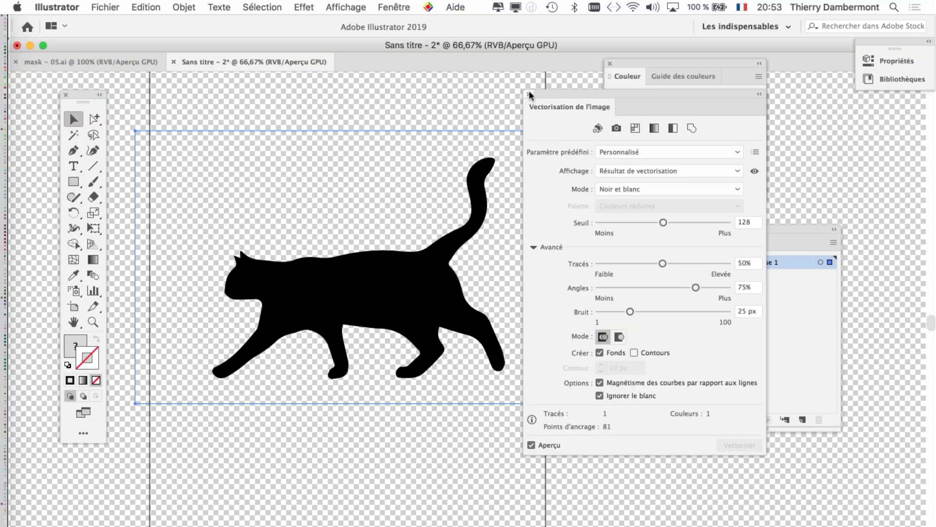
# - Move the Image Trace panel clear of the cat and hide the transparency grid
pyautogui.moveTo(530, 94); pyautogui.dragTo(589, 96)
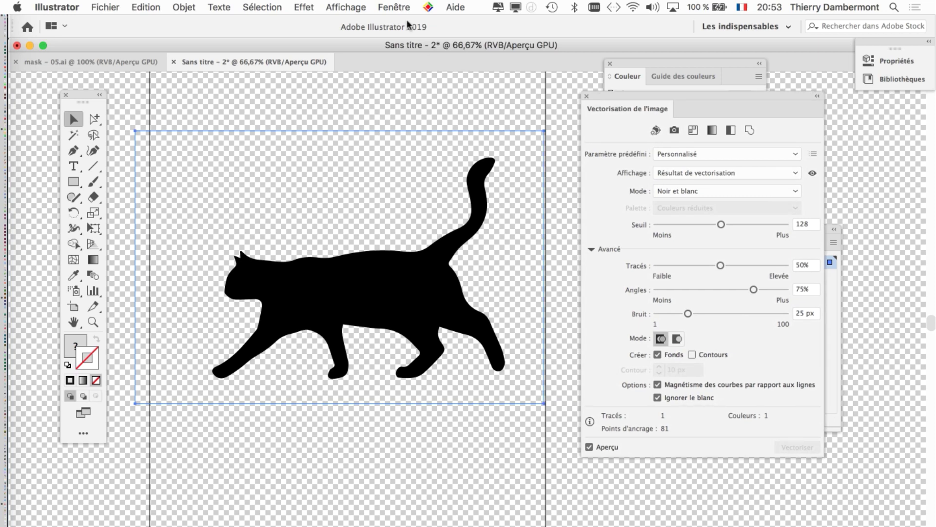
pyautogui.click(350, 6)
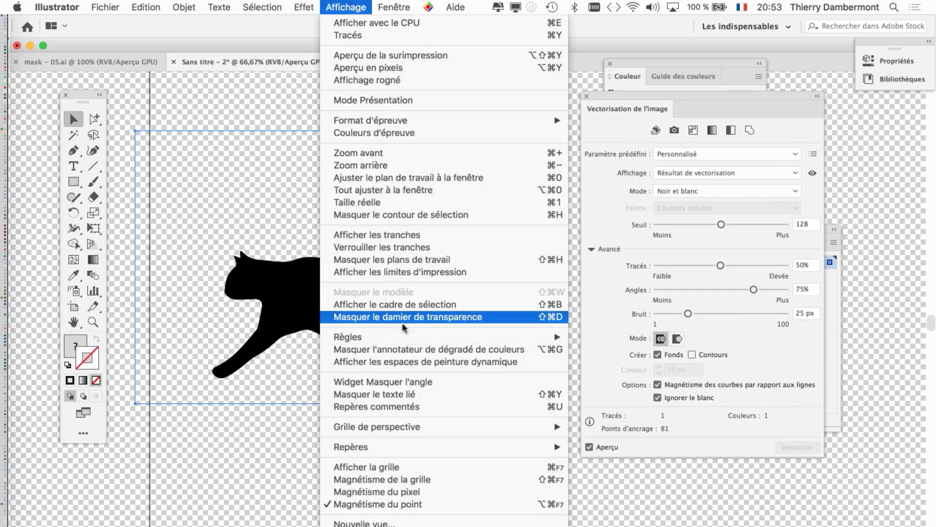
pyautogui.click(404, 318)
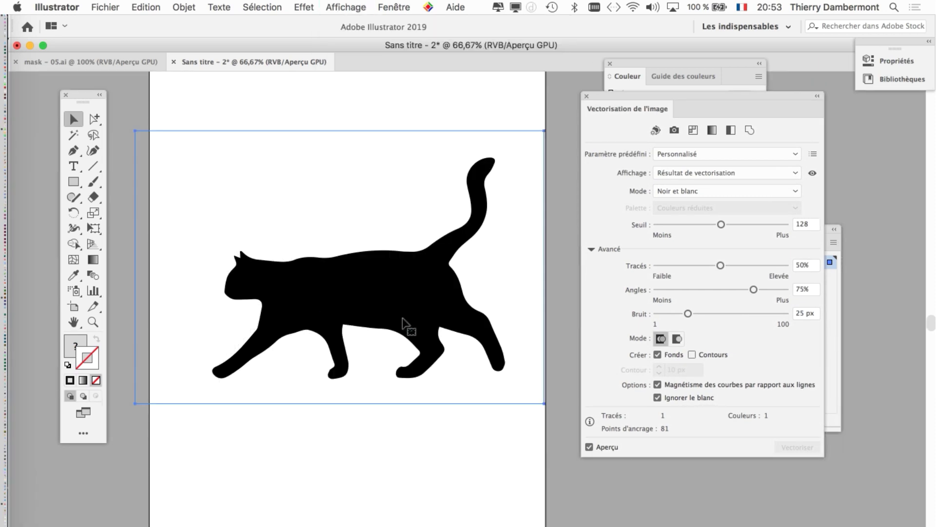
# - Move the traced cat horizontally so that the whole silhouette lies on the artboard
pyautogui.press('super+minus')
pyautogui.moveTo(403, 321); pyautogui.dragTo(279, 334)
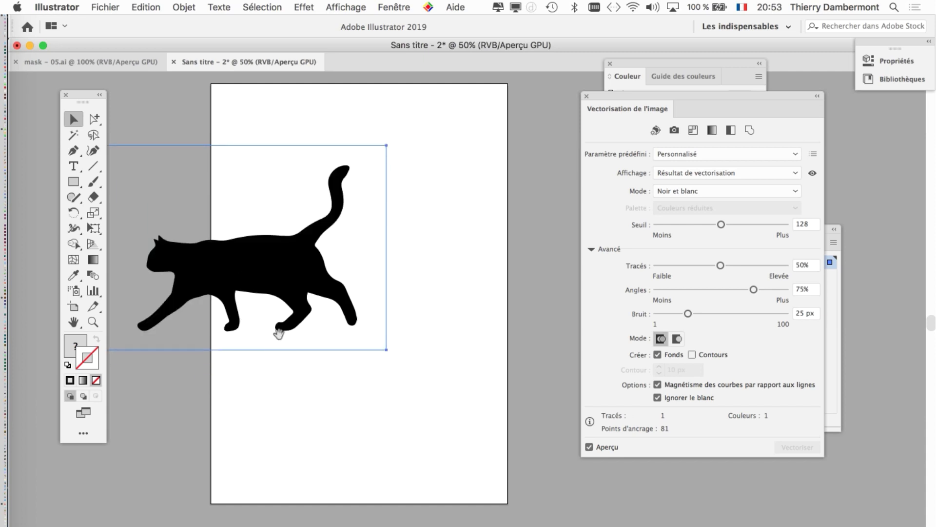
pyautogui.moveTo(315, 395); pyautogui.dragTo(507, 420)
pyautogui.moveTo(456, 297)
pyautogui.mouseDown()
pyautogui.moveTo(296, 287)
pyautogui.moveTo(429, 309)
pyautogui.mouseUp()
pyautogui.hscroll(5, 350, 441)
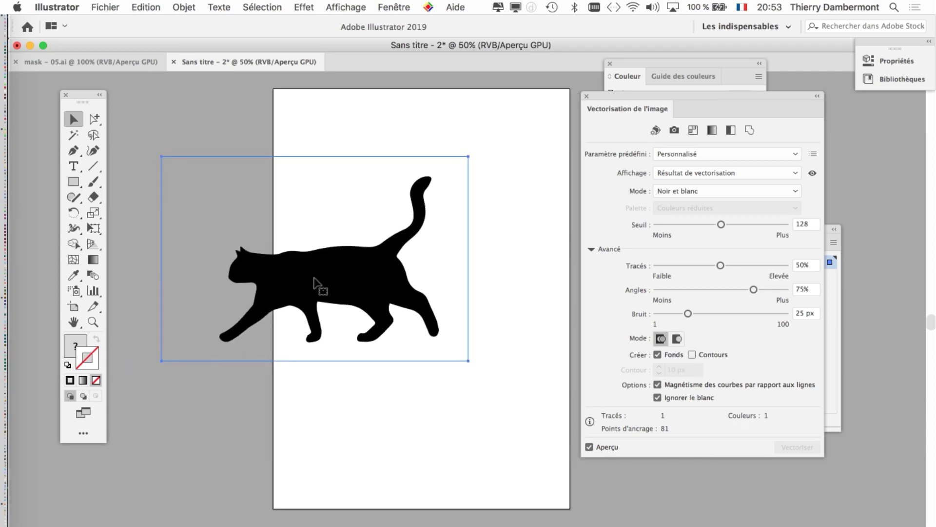
pyautogui.moveTo(314, 282)
pyautogui.mouseDown()
pyautogui.moveTo(386, 272)
pyautogui.moveTo(429, 284)
pyautogui.moveTo(417, 283)
pyautogui.mouseUp()
pyautogui.click(181, 4)
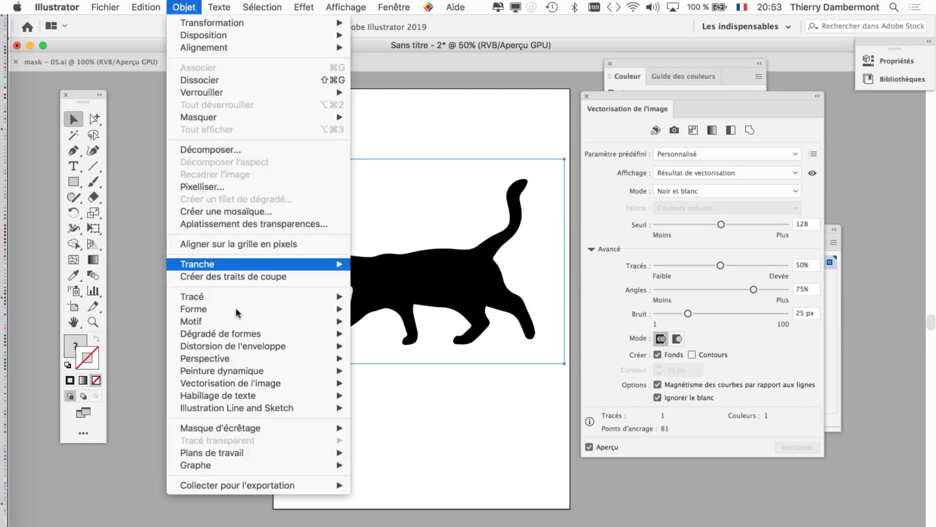
pyautogui.moveTo(240, 302)
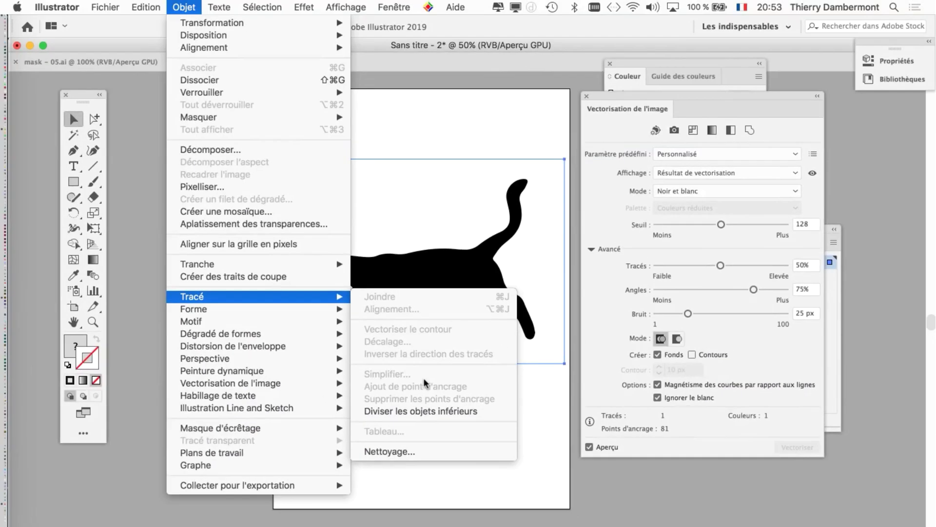
pyautogui.click(453, 272)
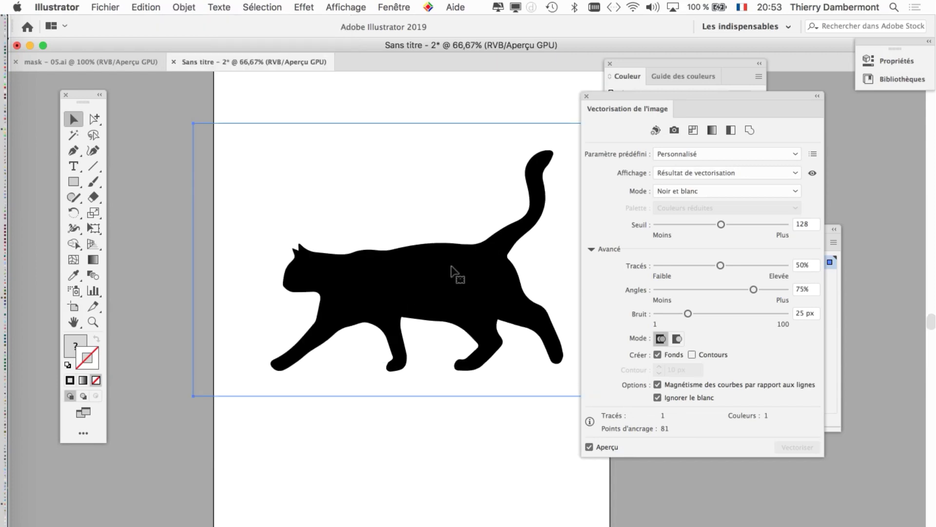
pyautogui.press('super+plus')
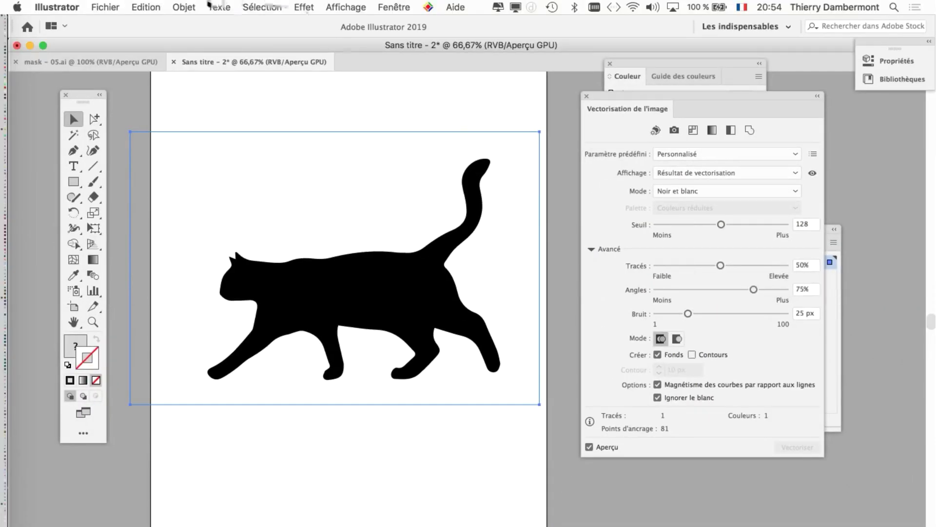
# - Expand the traced cat into editable vector paths (Vectorisation de l'image > Décomposer)
pyautogui.click(184, 7)
pyautogui.moveTo(259, 387)
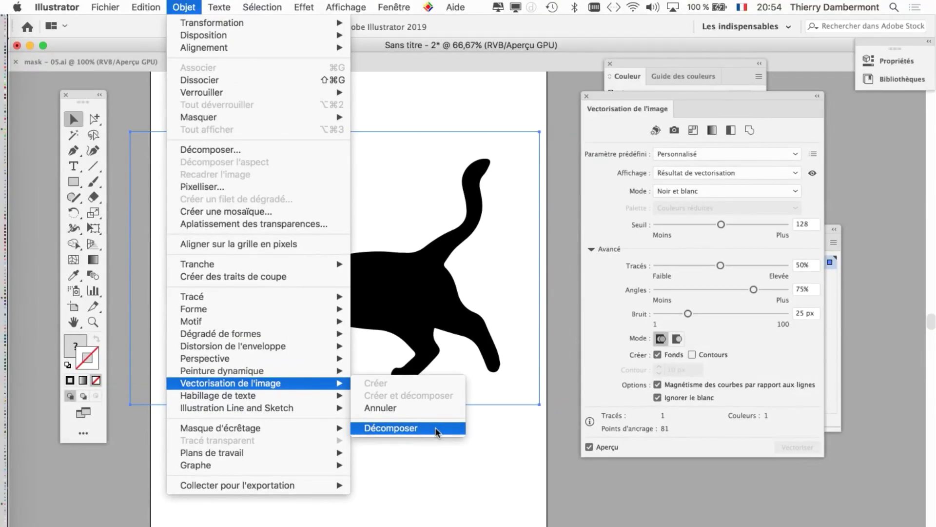
pyautogui.click(435, 429)
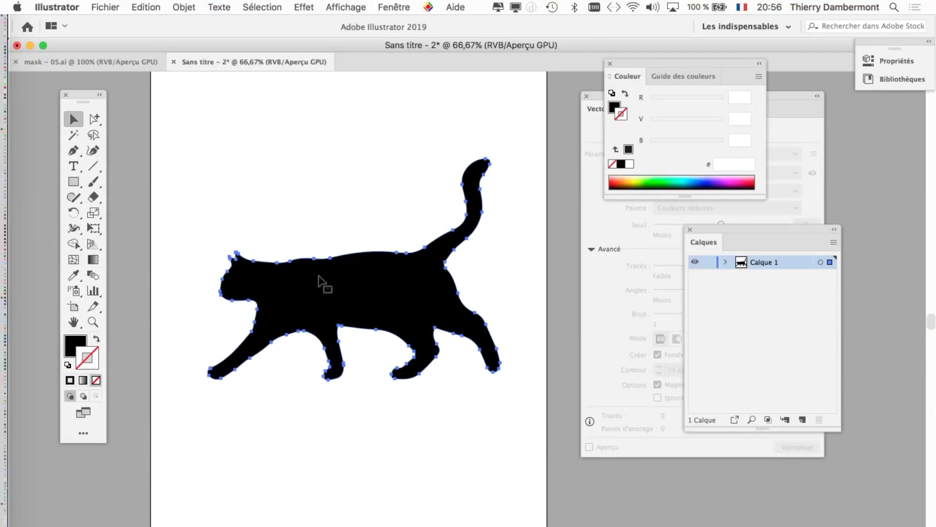
pyautogui.click(183, 7)
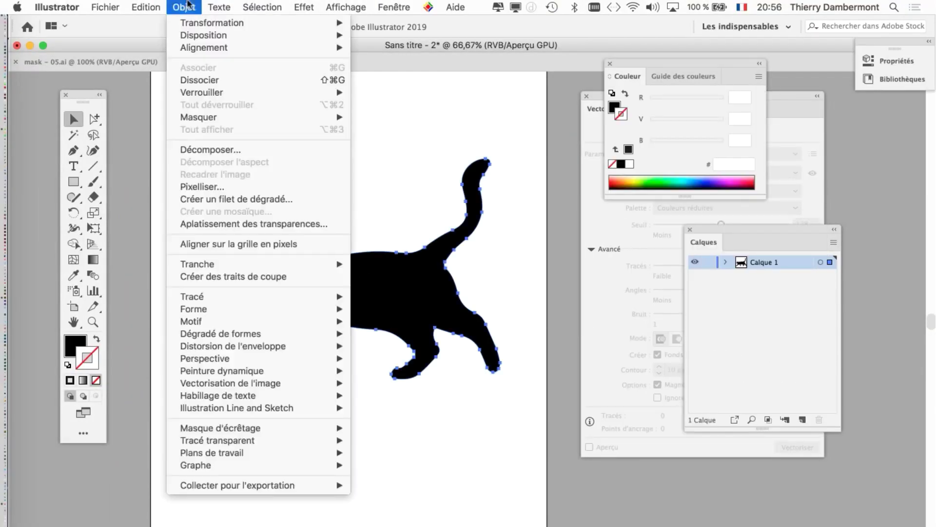
pyautogui.moveTo(213, 299)
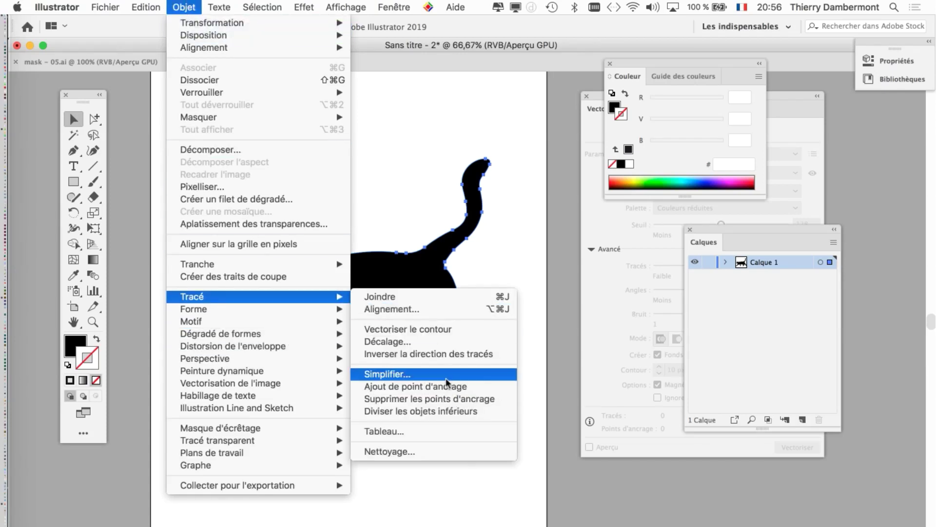
pyautogui.click(448, 378)
pyautogui.click(533, 335)
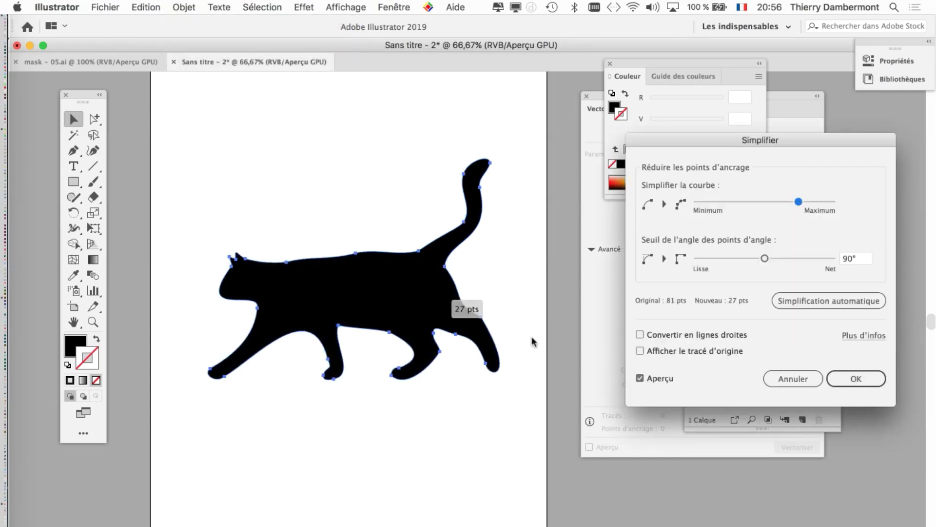
pyautogui.moveTo(736, 260); pyautogui.dragTo(721, 258)
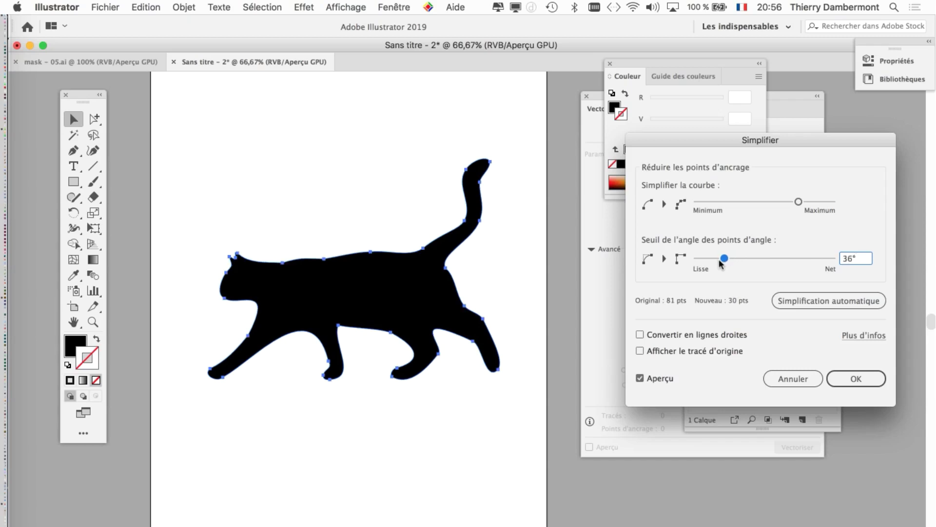
pyautogui.moveTo(755, 205); pyautogui.dragTo(704, 204)
pyautogui.click(793, 378)
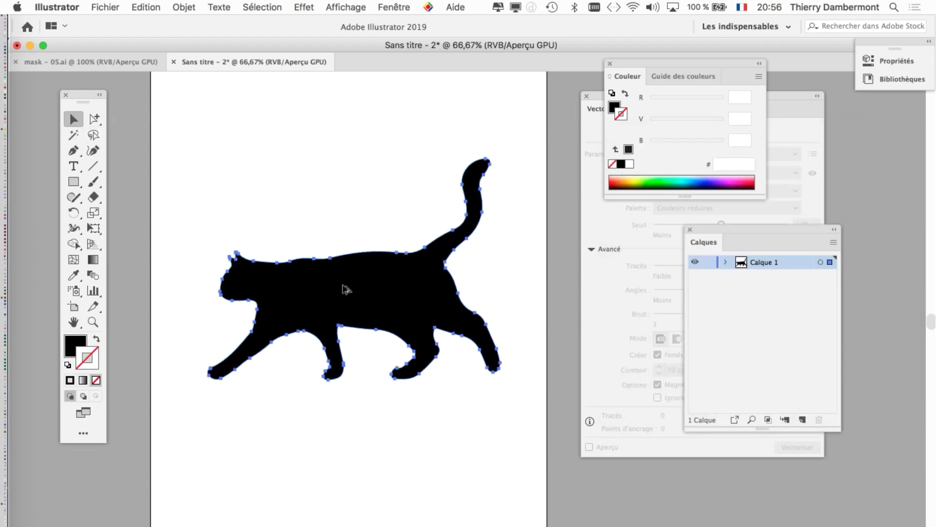
# - Place a duplicate of the vector cat directly below the original
pyautogui.moveTo(344, 288); pyautogui.dragTo(337, 510)
pyautogui.moveTo(370, 422)
pyautogui.mouseDown()
pyautogui.moveTo(371, 220)
pyautogui.moveTo(367, 427)
pyautogui.mouseUp()
pyautogui.click(354, 275)
pyautogui.moveTo(366, 274); pyautogui.dragTo(353, 461)
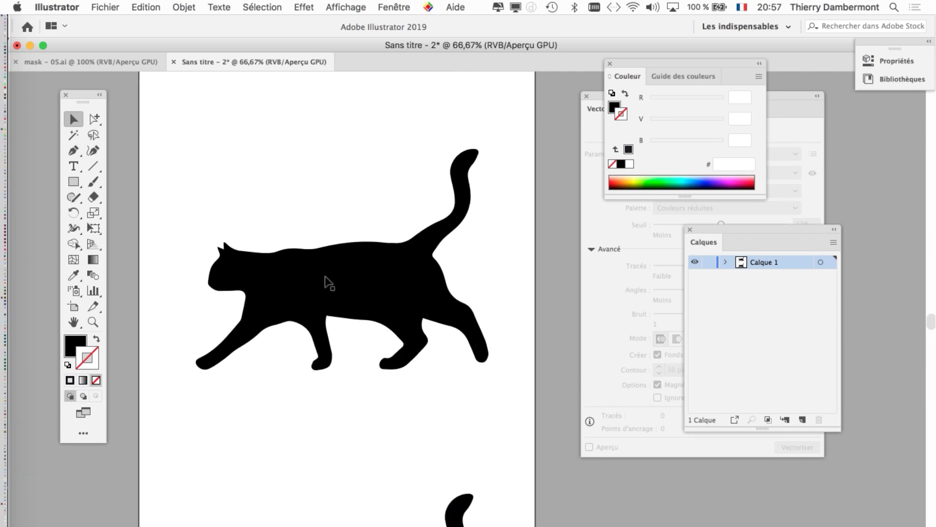
# - Simplify the upper cat's path with a 24° corner angle threshold and the curve simplification at its minimum
pyautogui.click(328, 278)
pyautogui.click(189, 8)
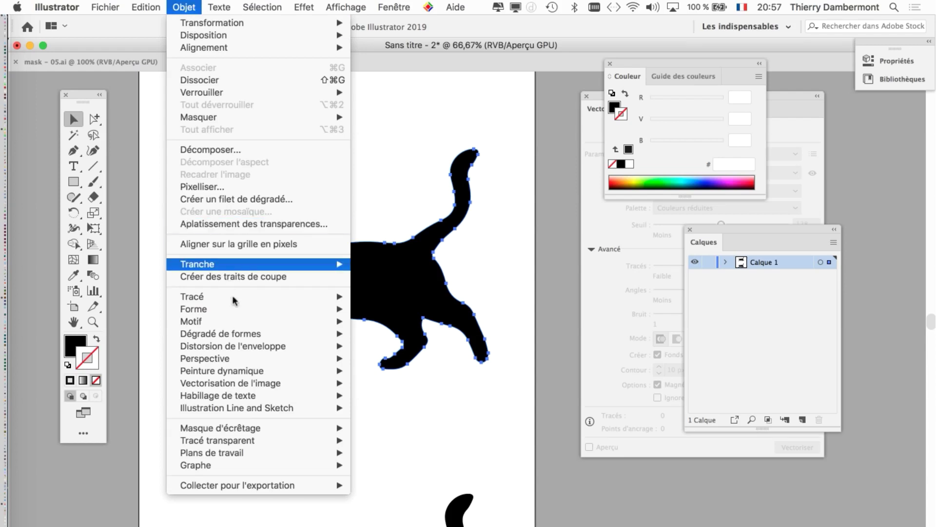
pyautogui.moveTo(250, 299)
pyautogui.click(424, 376)
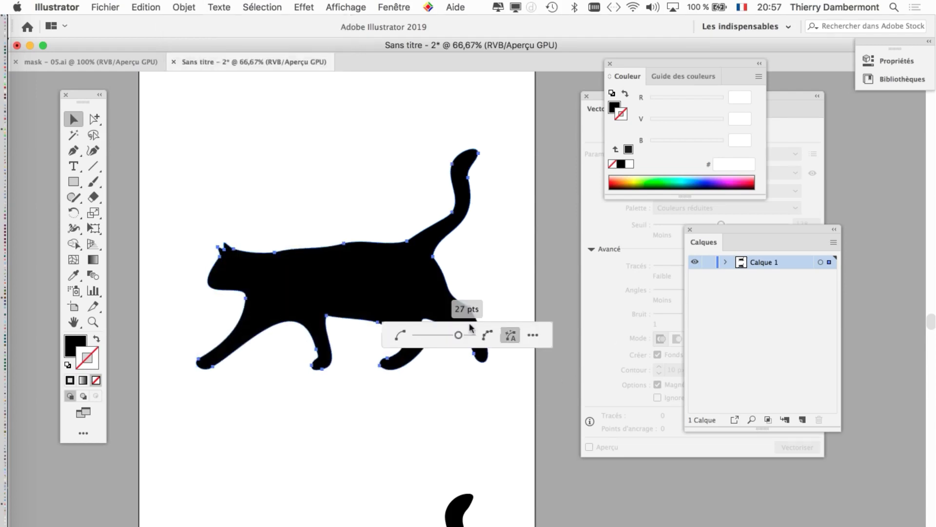
pyautogui.click(536, 335)
pyautogui.click(716, 258)
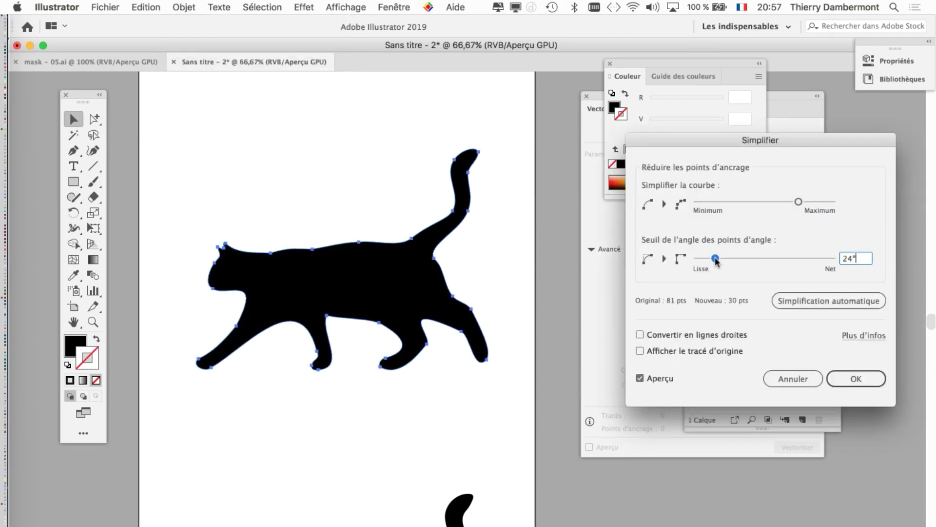
pyautogui.click(708, 201)
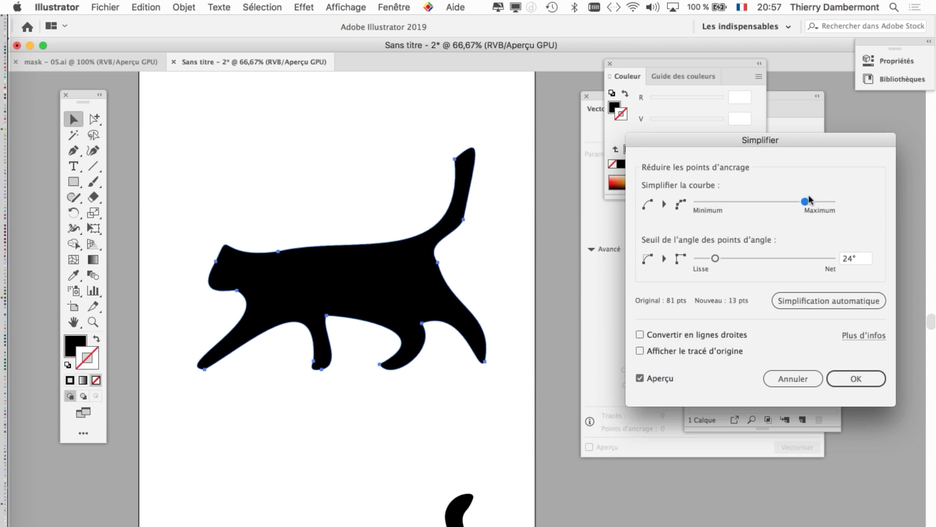
pyautogui.moveTo(809, 195); pyautogui.dragTo(814, 195)
pyautogui.click(720, 201)
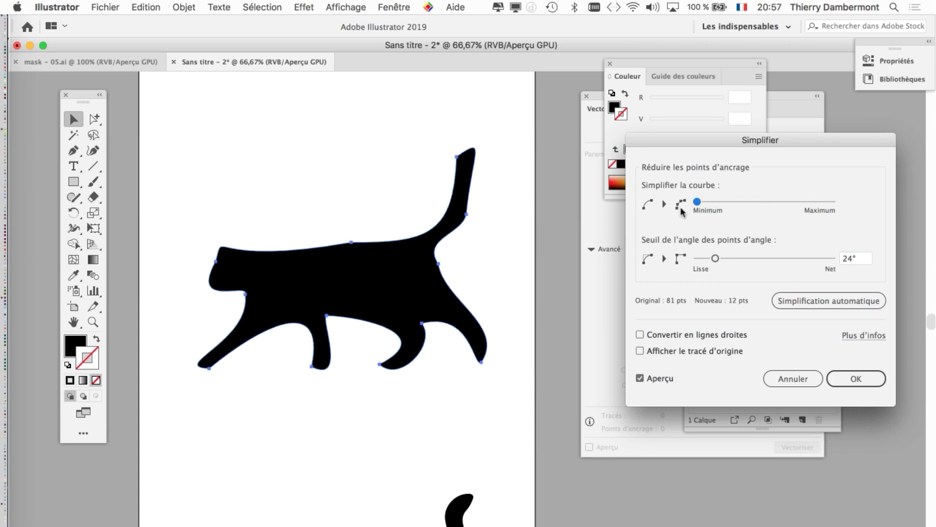
pyautogui.click(856, 379)
# - Place a copy of the lower, unsimplified cat outside the artboard, down to its right
pyautogui.scroll(-8, 341, 331)
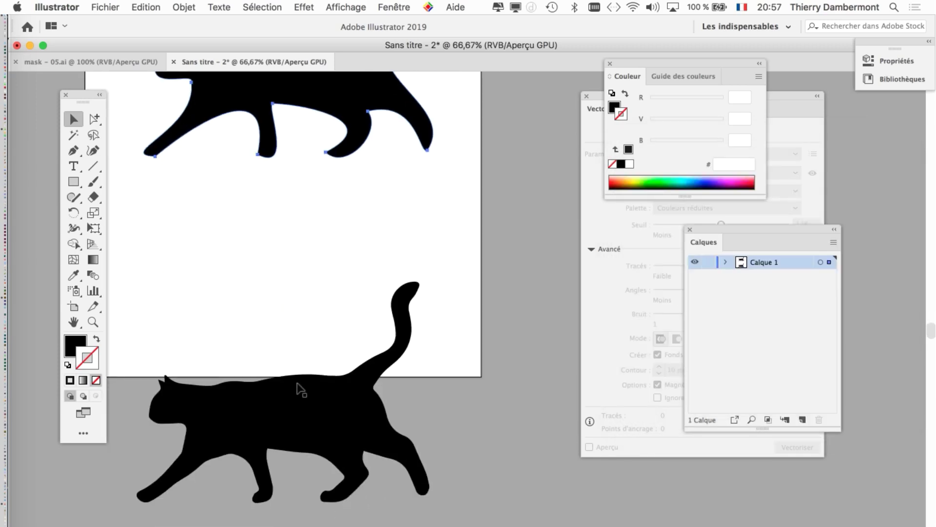
pyautogui.click(299, 390)
pyautogui.moveTo(361, 447); pyautogui.dragTo(828, 526)
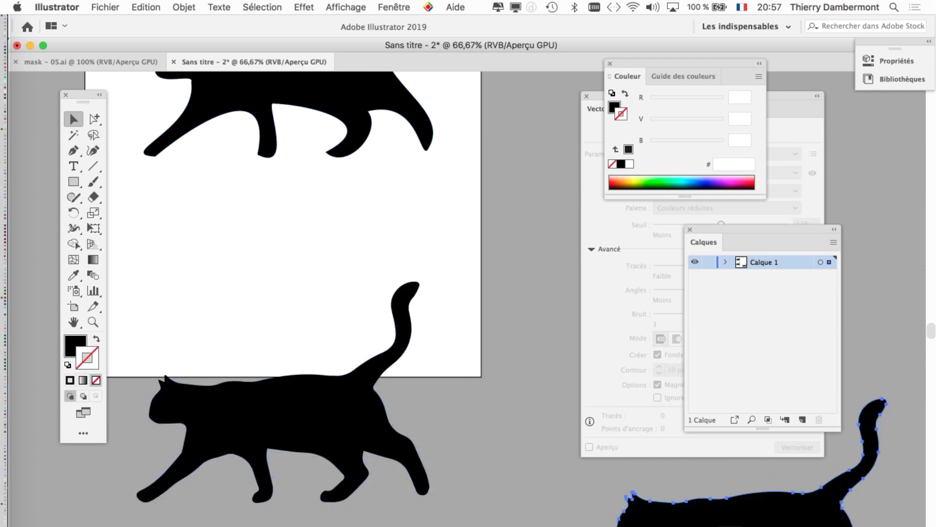
# - Extend the artboard's lower edge past the second cat, without keeping an extra artboard around it
pyautogui.click(73, 306)
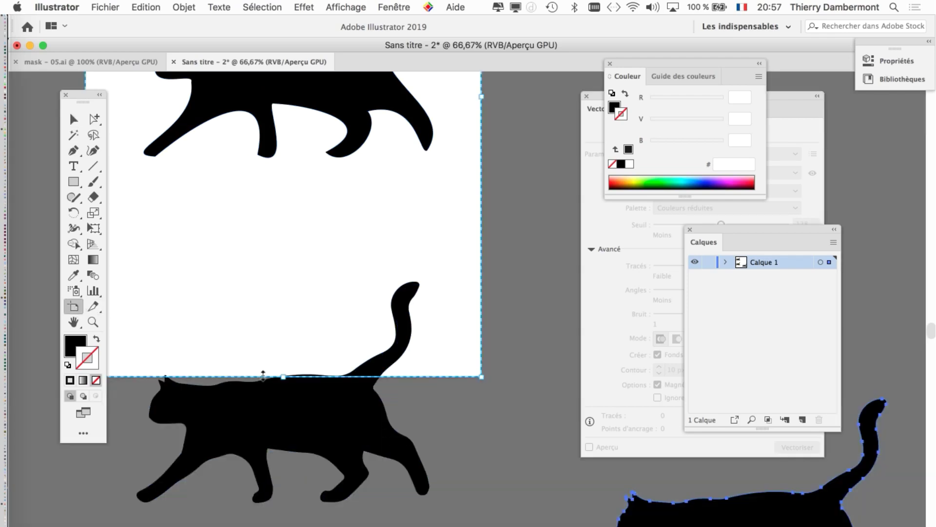
pyautogui.moveTo(284, 378); pyautogui.dragTo(284, 526)
pyautogui.moveTo(358, 413); pyautogui.dragTo(427, 311)
pyautogui.click(331, 322)
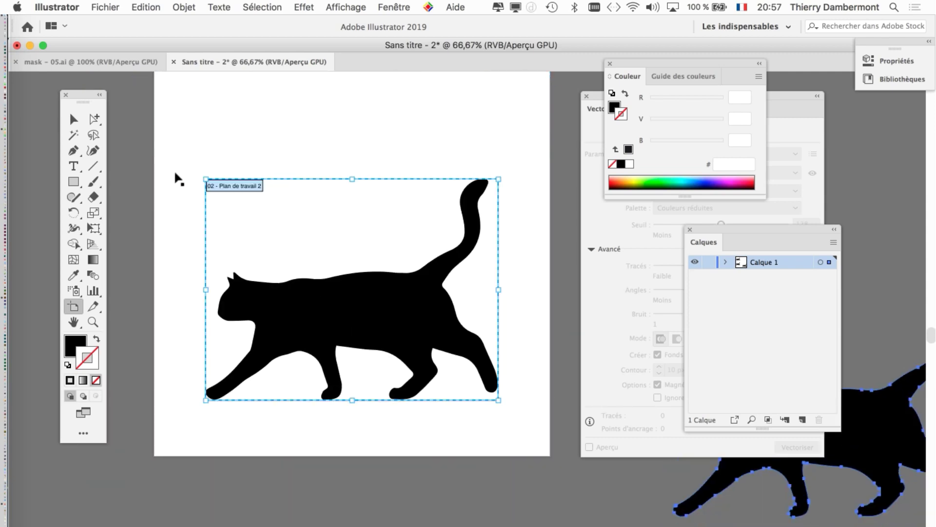
pyautogui.click(73, 119)
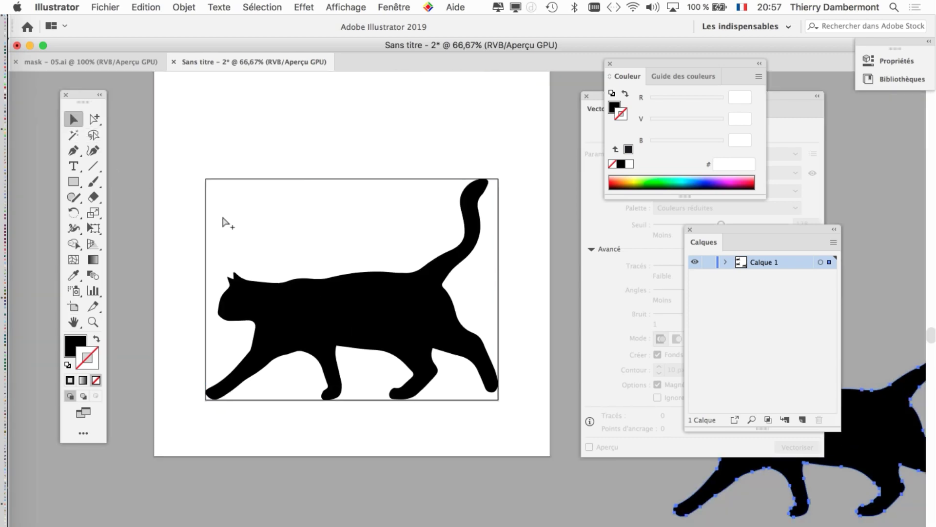
pyautogui.press('super+z')
# - Simplify the second cat's path by converting it to straight lines with a 22° corner angle threshold
pyautogui.click(310, 313)
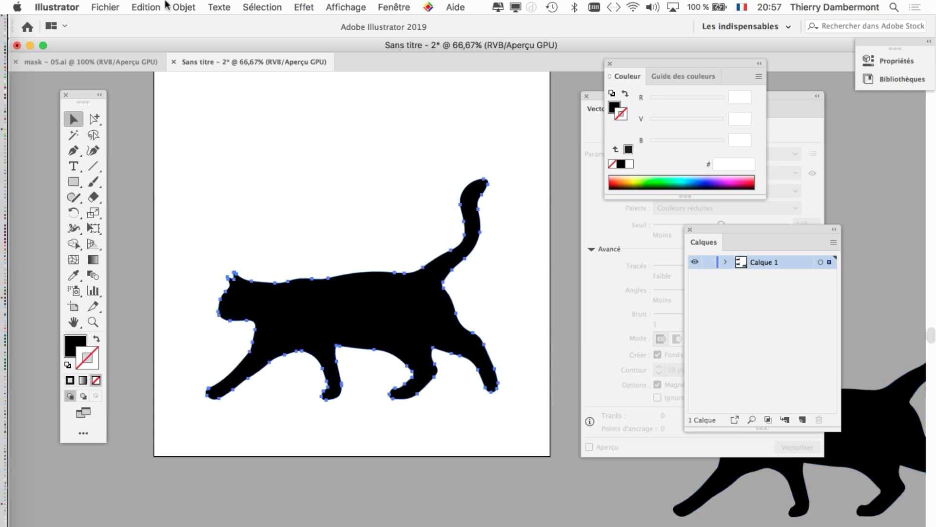
pyautogui.click(184, 7)
pyautogui.moveTo(286, 302)
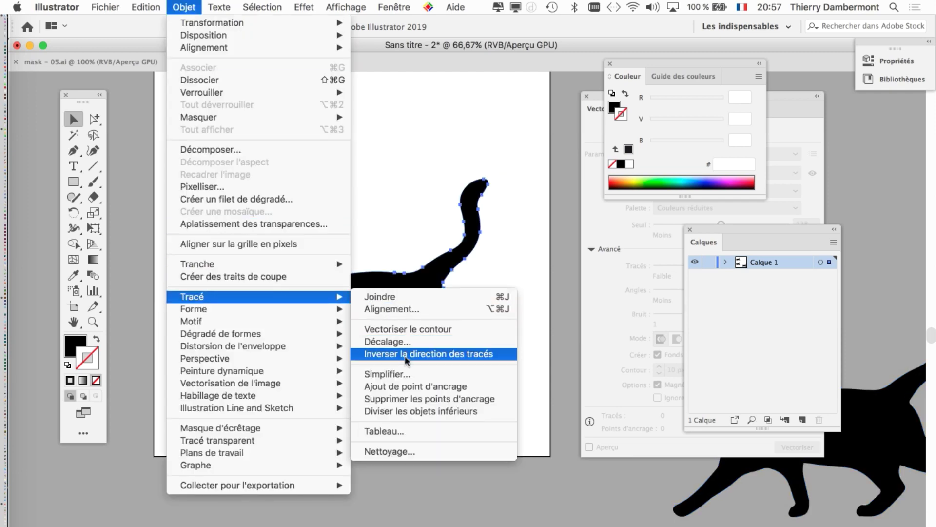
pyautogui.click(463, 374)
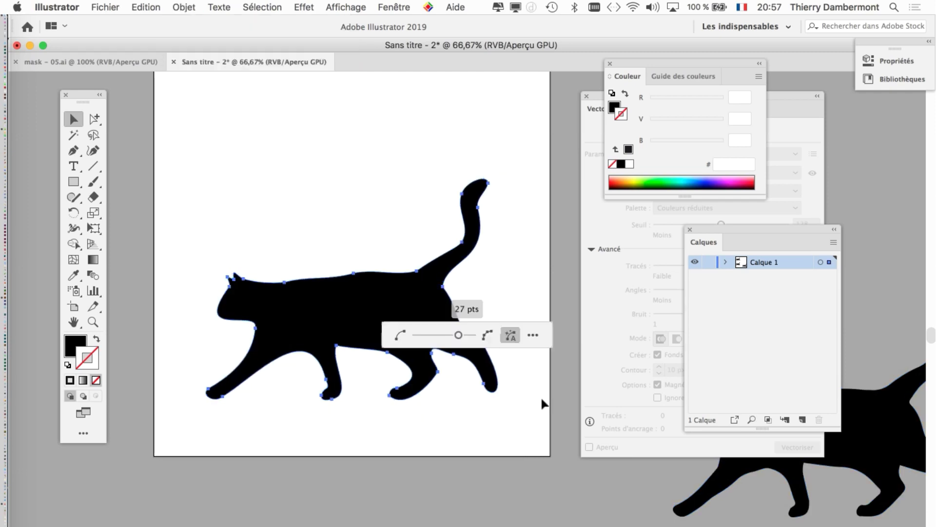
pyautogui.click(533, 341)
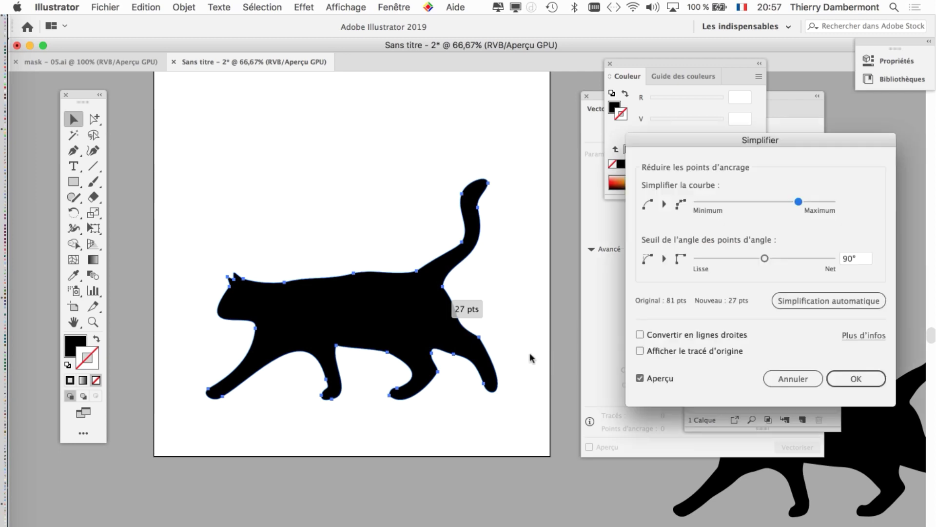
pyautogui.click(713, 259)
pyautogui.click(719, 202)
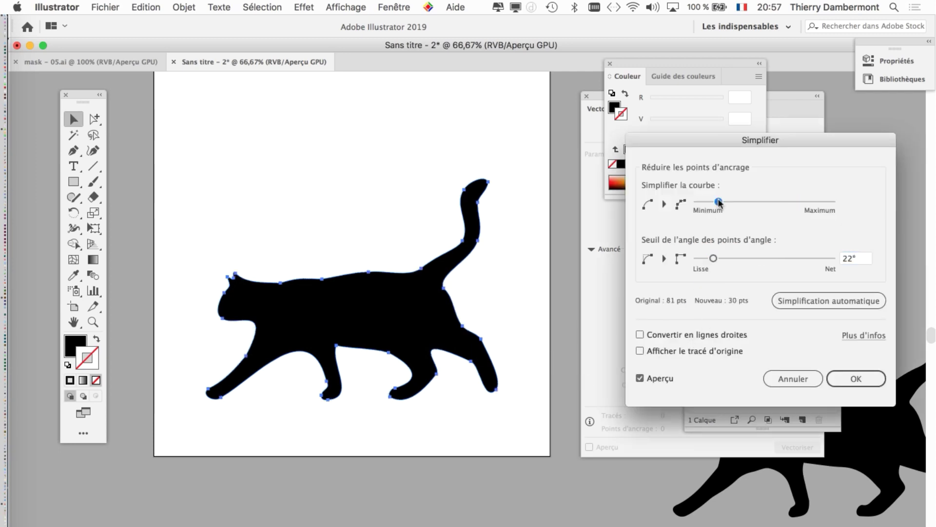
pyautogui.click(672, 335)
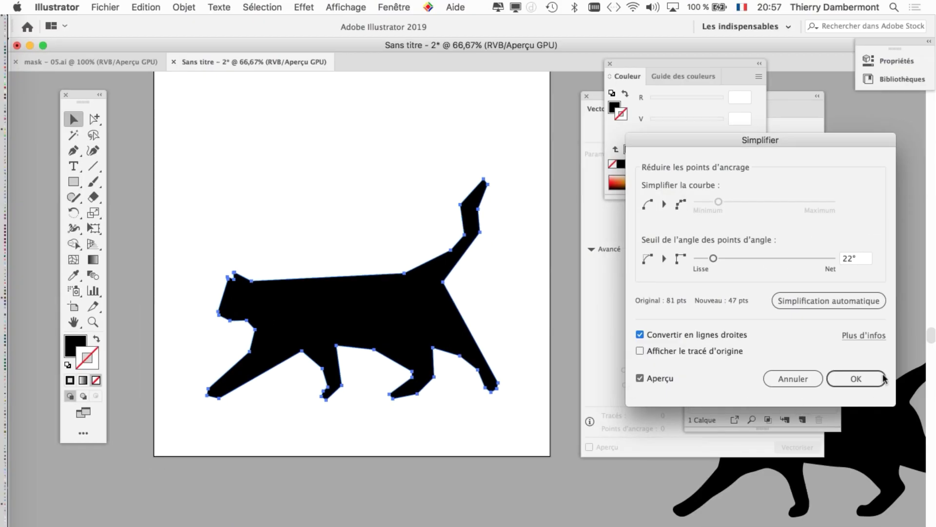
pyautogui.click(883, 379)
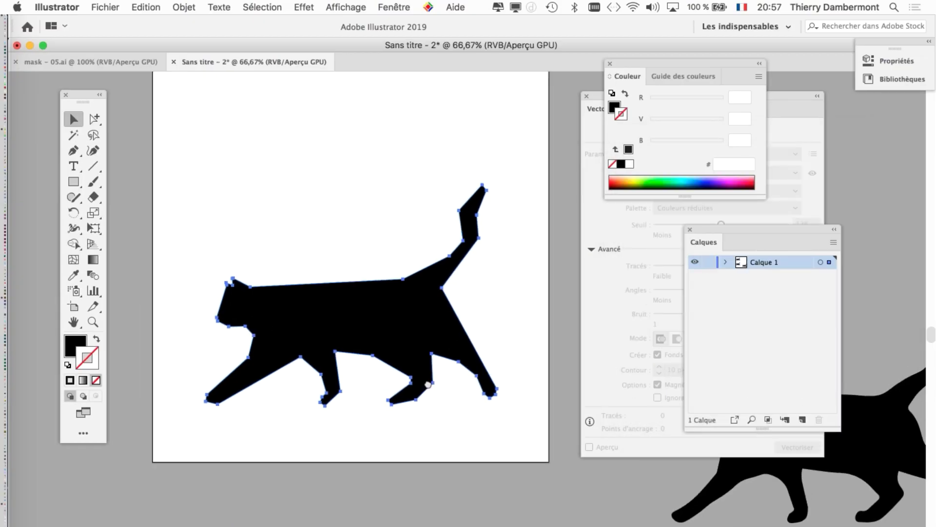
# - Move the straight-edged cat up just below the upper cat and line the two up horizontally
pyautogui.scroll(5, 410, 414)
pyautogui.moveTo(390, 451); pyautogui.dragTo(383, 330)
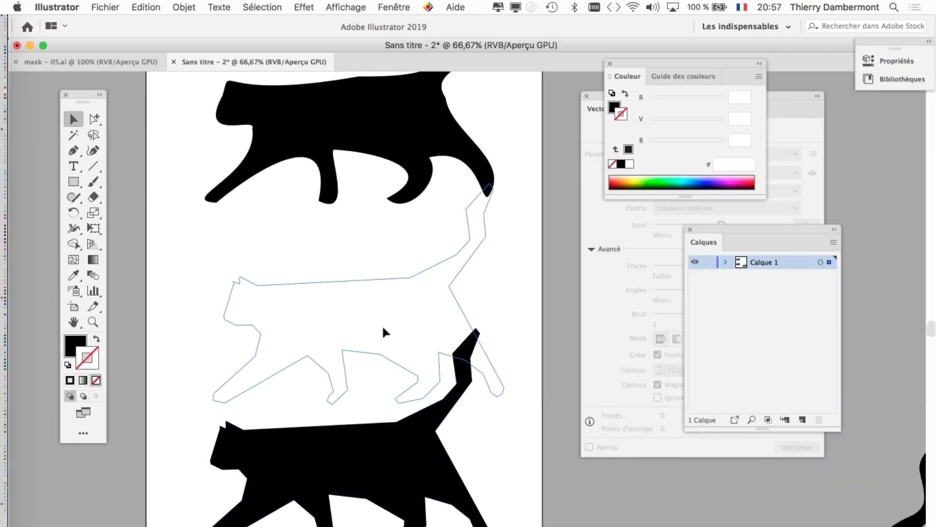
pyautogui.moveTo(382, 263); pyautogui.dragTo(389, 340)
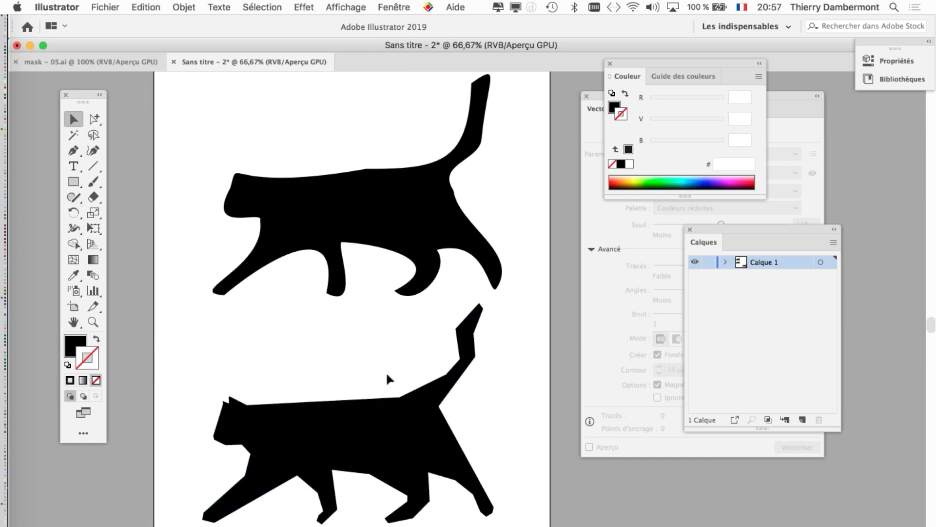
pyautogui.moveTo(411, 426); pyautogui.dragTo(424, 419)
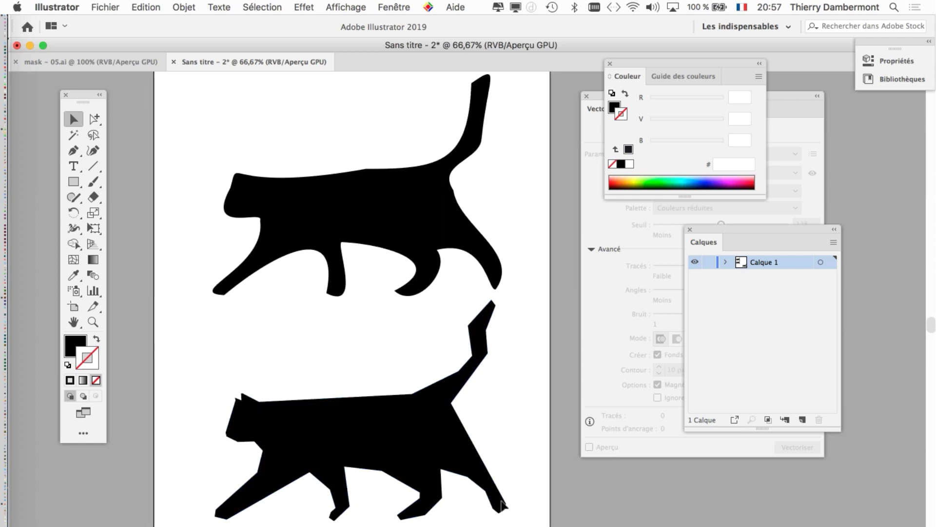
# - Move the unsimplified cat from outside the artboard to directly below the straight-edged cat
pyautogui.press('super+minus')
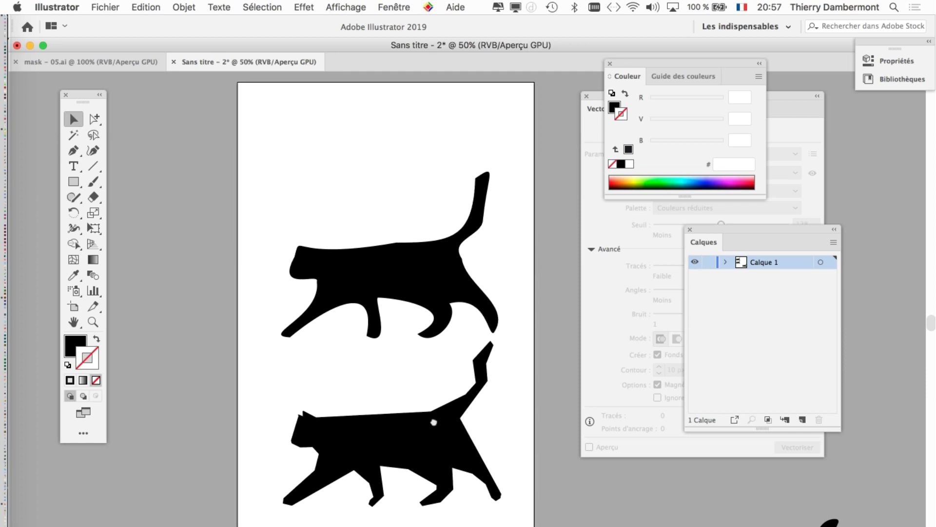
pyautogui.moveTo(472, 517); pyautogui.dragTo(293, 446)
pyautogui.moveTo(343, 398); pyautogui.dragTo(396, 268)
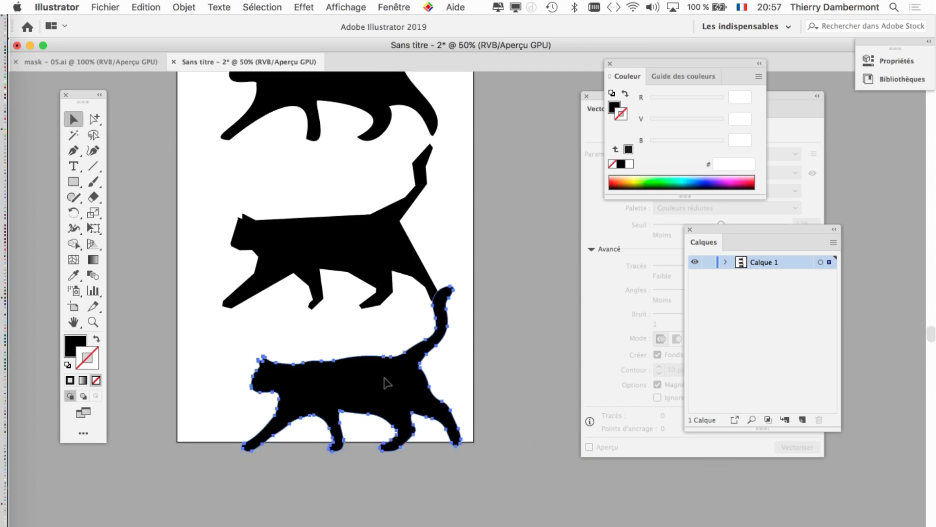
pyautogui.moveTo(383, 377); pyautogui.dragTo(351, 412)
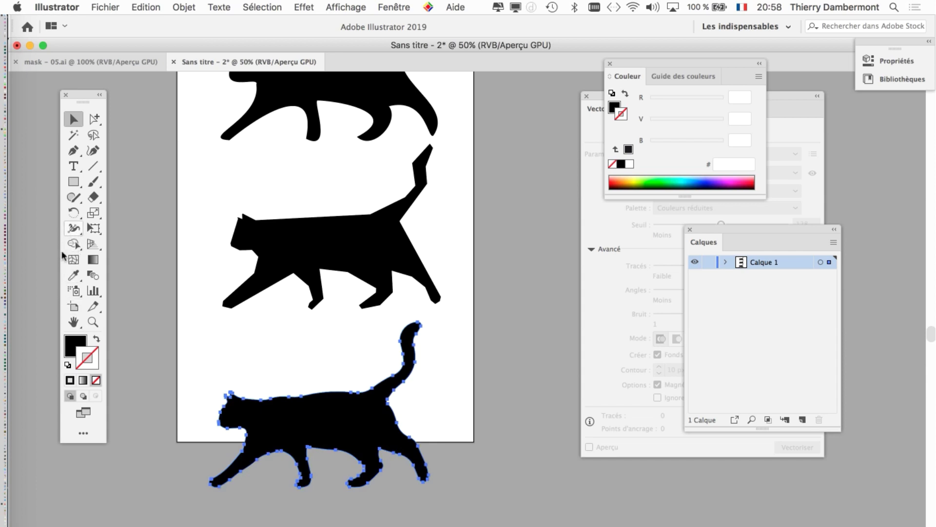
# - Extend the artboard's lower edge well past the third cat and deselect everything
pyautogui.click(73, 307)
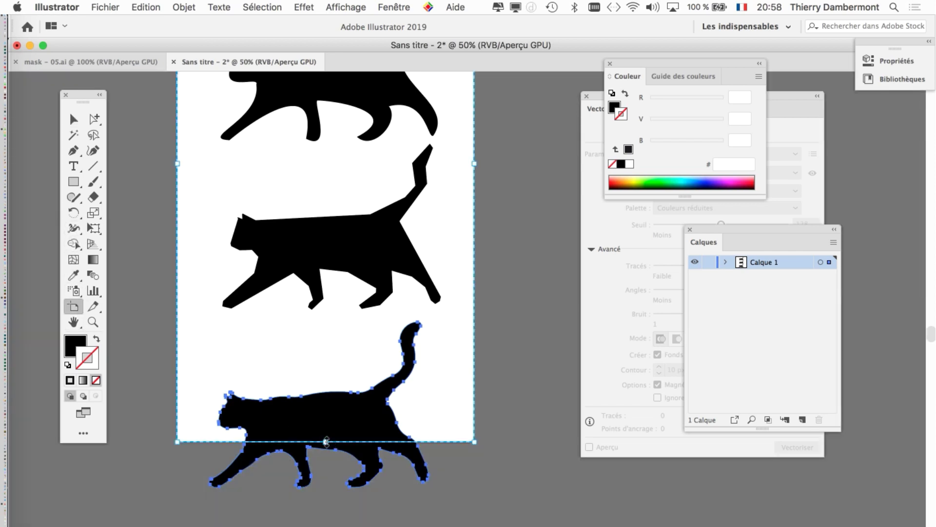
pyautogui.moveTo(325, 442); pyautogui.dragTo(329, 526)
pyautogui.click(74, 119)
pyautogui.click(147, 199)
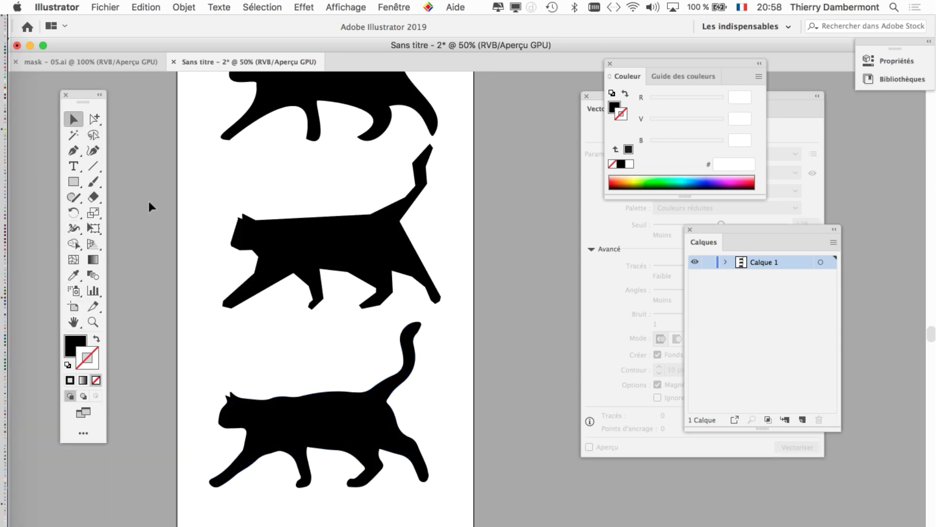
# - Shift the upper cat and the straight-edged cat slightly upward to space the three cats more evenly
pyautogui.scroll(3, 517, 337)
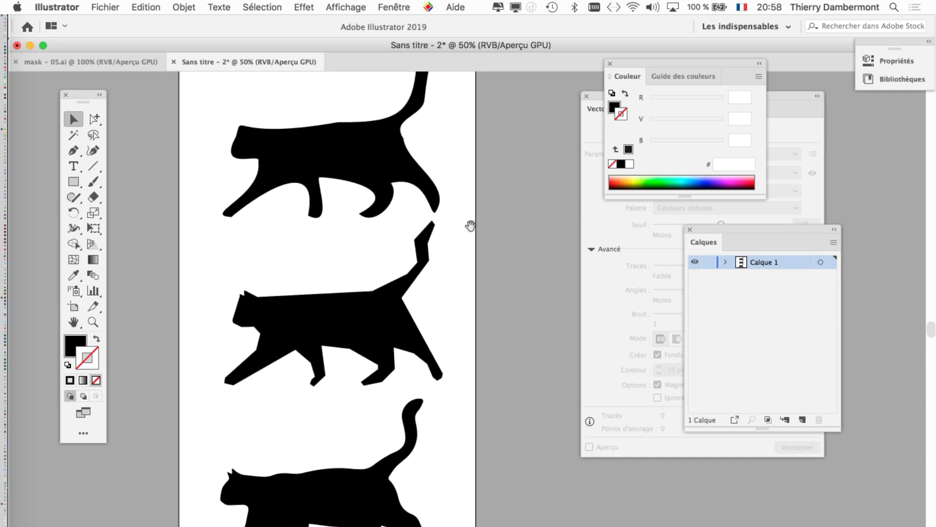
pyautogui.scroll(3, 429, 244)
pyautogui.click(380, 250)
pyautogui.moveTo(379, 249); pyautogui.dragTo(380, 223)
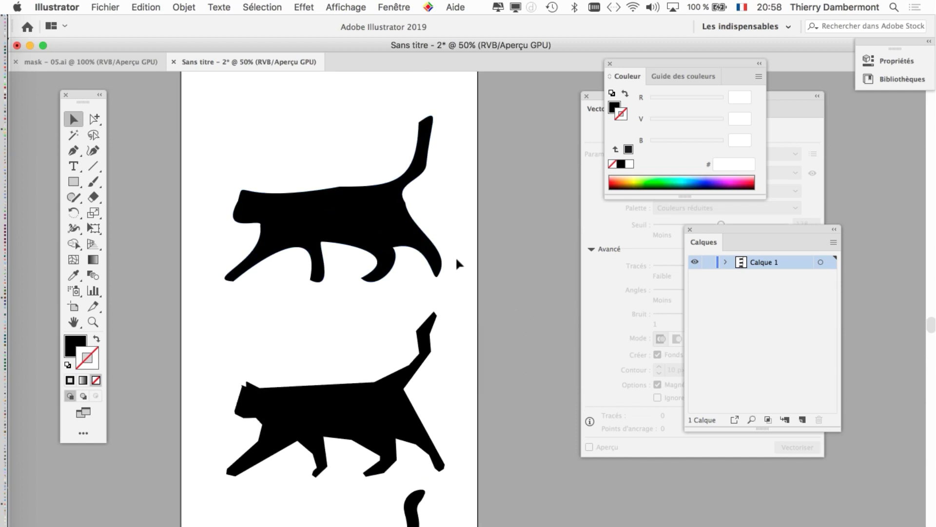
pyautogui.moveTo(359, 403); pyautogui.dragTo(358, 392)
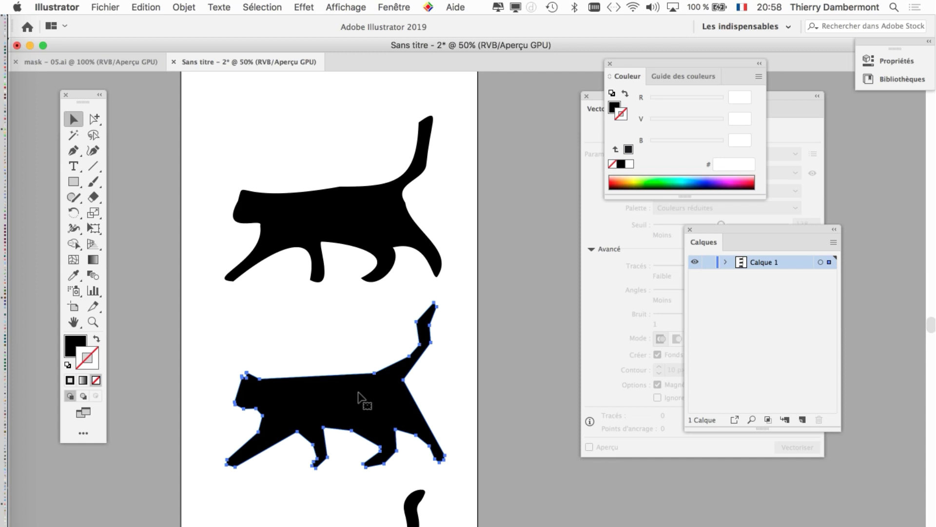
pyautogui.click(428, 387)
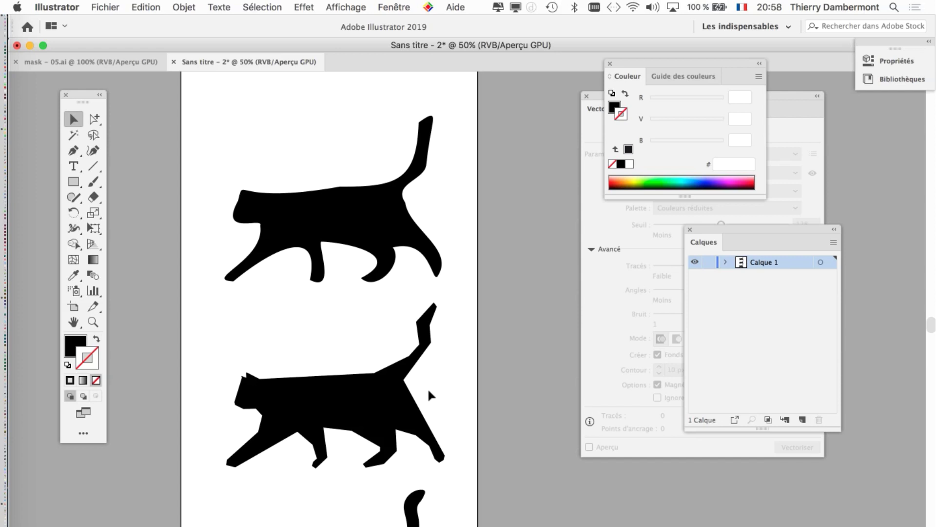
# - Hide the panels except the tools and compare the outlines of the three cats at closer zoom
pyautogui.scroll(-5, 425, 391)
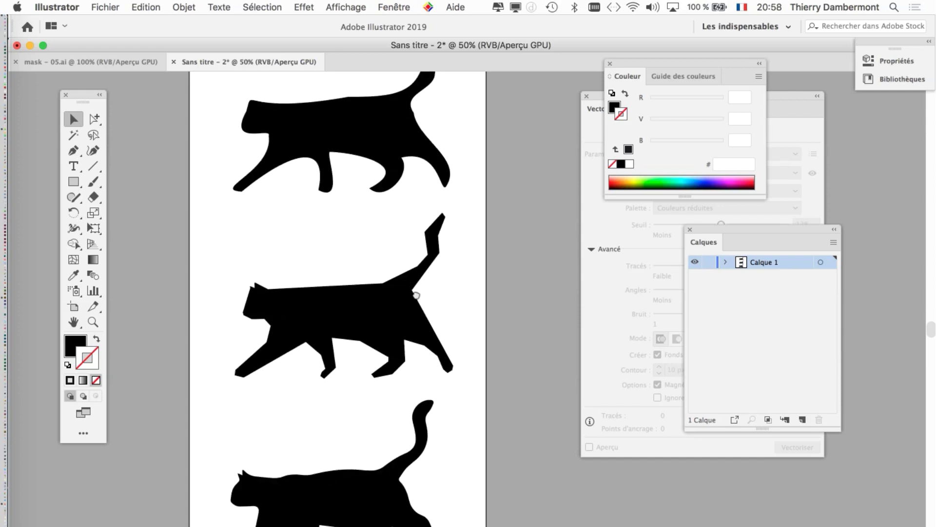
pyautogui.press('super+plus')
pyautogui.press('super+plus')
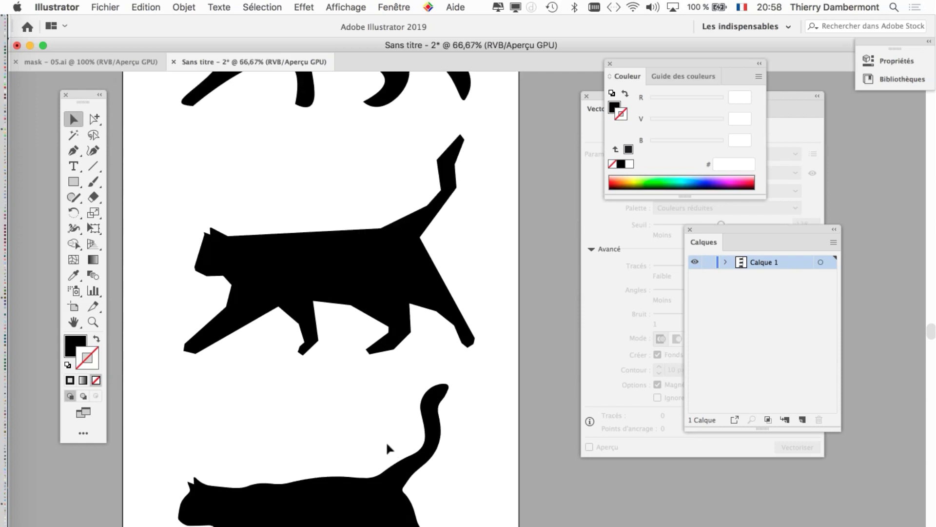
pyautogui.hotkey('shift', 'Tab')
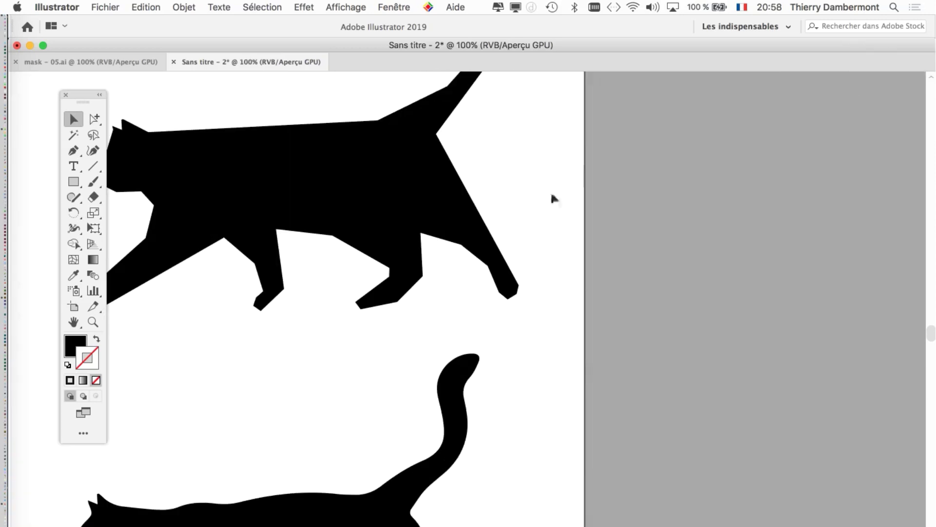
pyautogui.scroll(-8, 552, 198)
pyautogui.hscroll(-8, 552, 198)
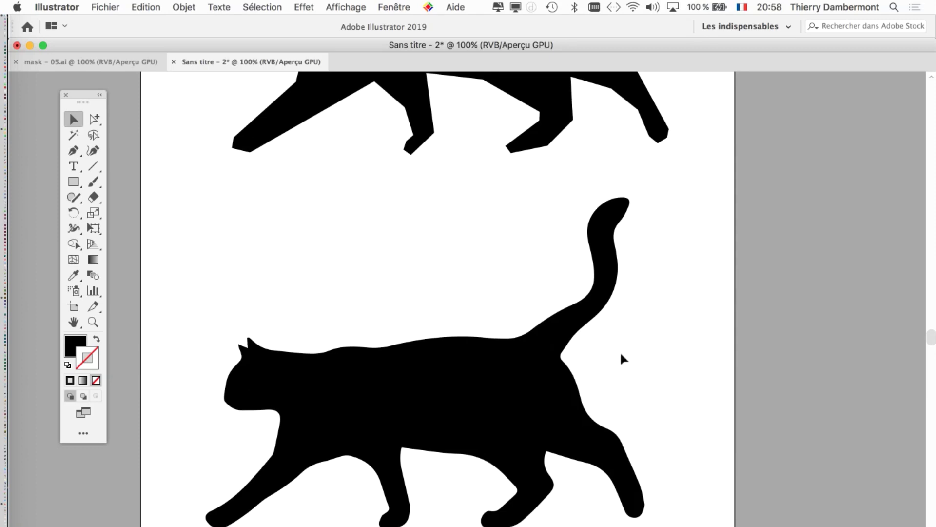
pyautogui.scroll(8, 717, 360)
pyautogui.scroll(15, 716, 359)
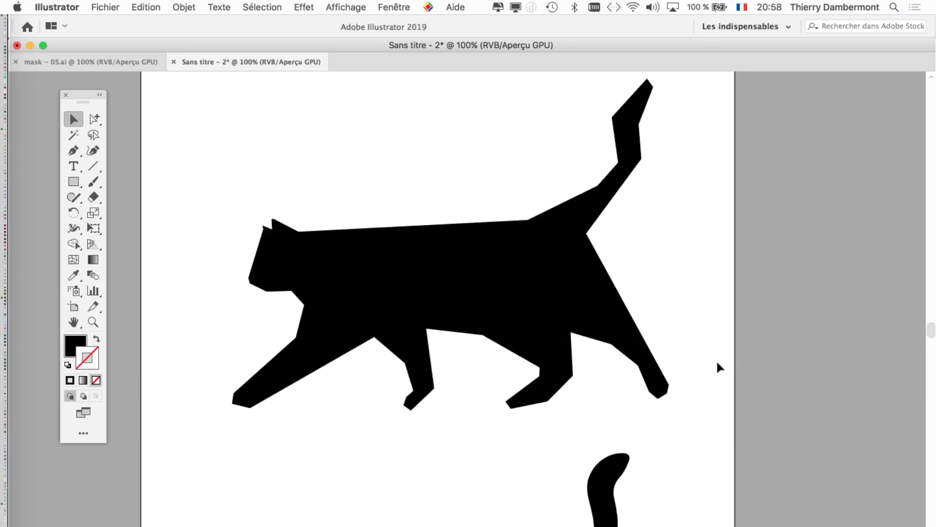
pyautogui.scroll(3, 716, 358)
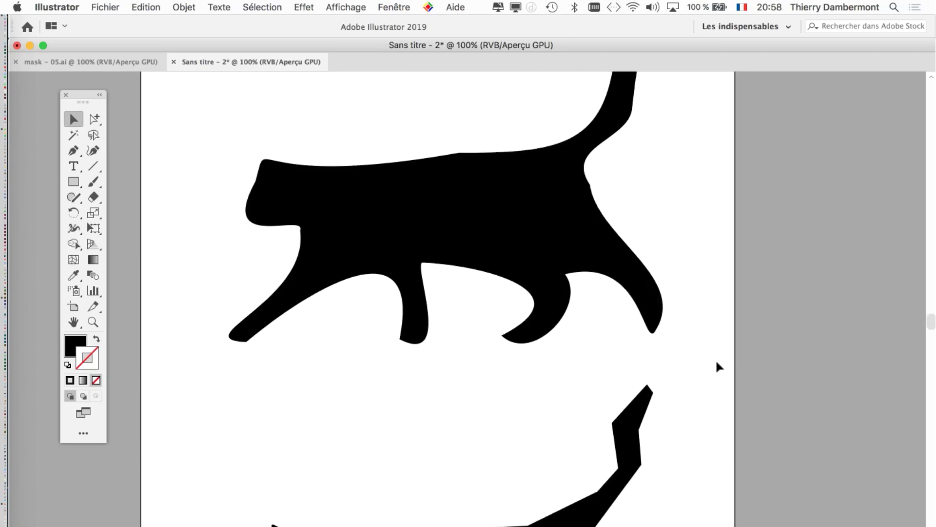
pyautogui.keyDown('alt'); pyautogui.scroll(-1, 715, 359); pyautogui.keyUp('alt')
pyautogui.keyDown('alt'); pyautogui.scroll(-1, 715, 358); pyautogui.keyUp('alt')
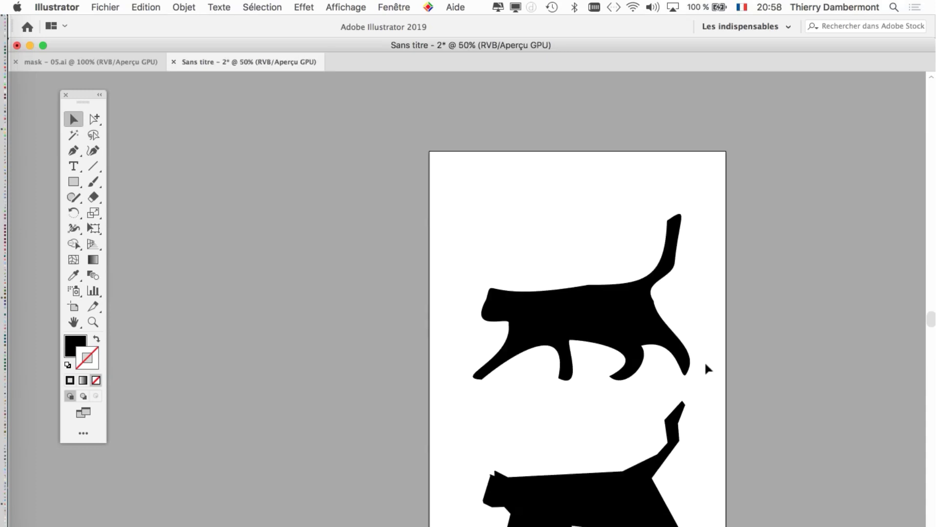